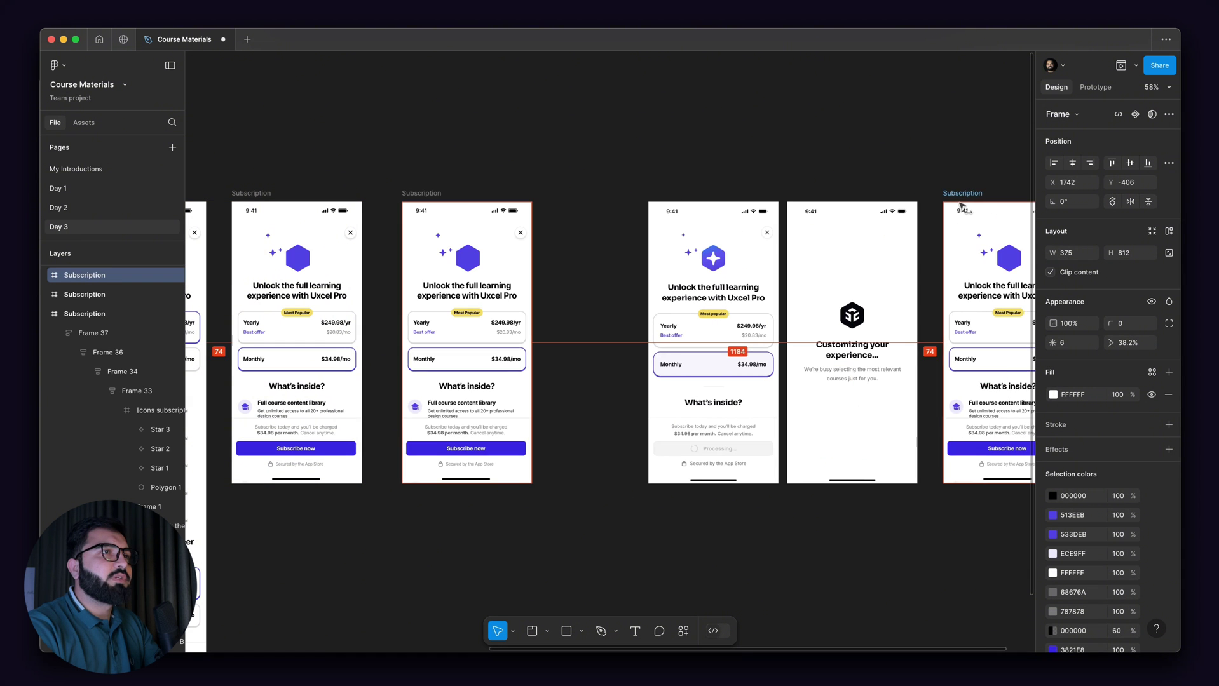
- Remove the duplicate Subscription screen, then delete the right screen's pricing cards and details section
{"action": "key", "text": "ctrl+z"}
{"action": "scroll", "coordinate": [953, 209], "scroll_direction": "up", "scroll_amount": 5}
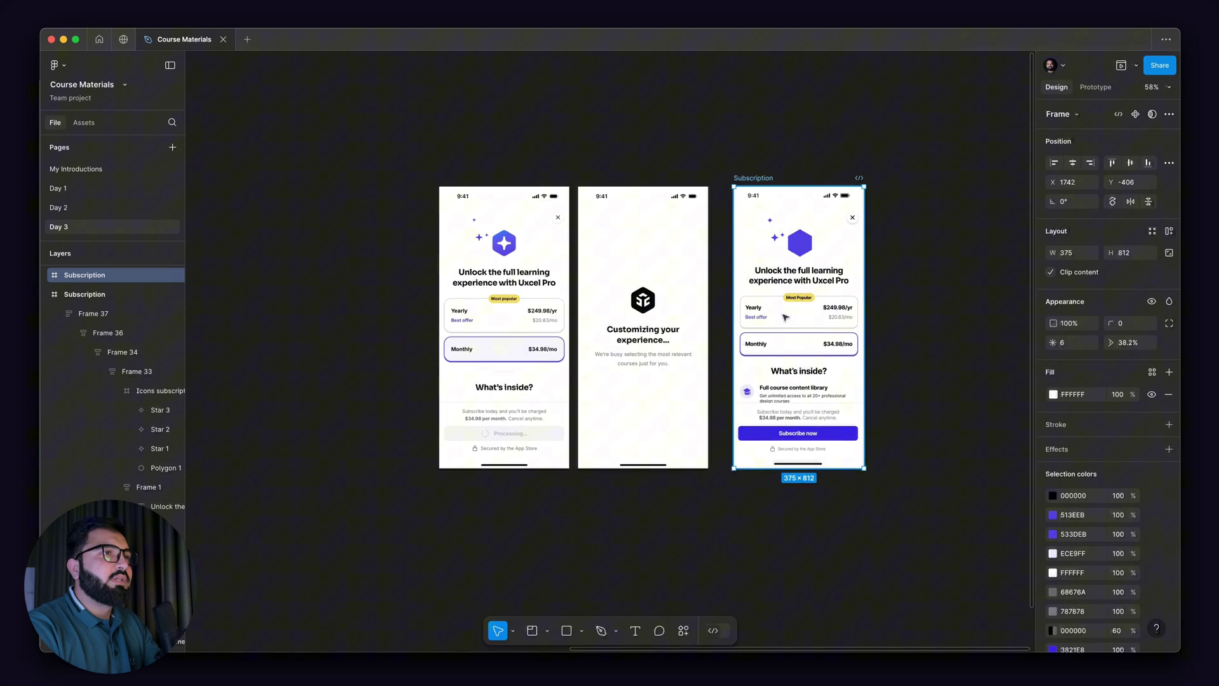
{"action": "left_click", "coordinate": [785, 321]}
{"action": "left_click", "coordinate": [785, 321]}
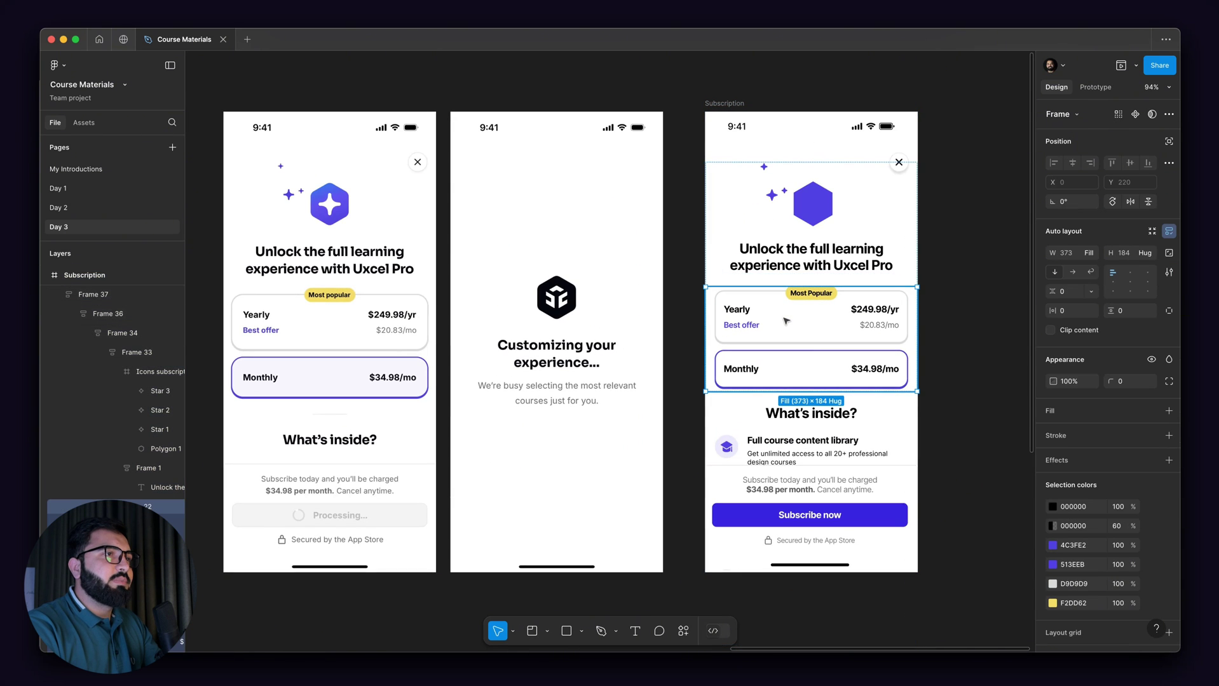
{"action": "left_click", "coordinate": [804, 417], "text": "shift"}
{"action": "key", "text": "Delete"}
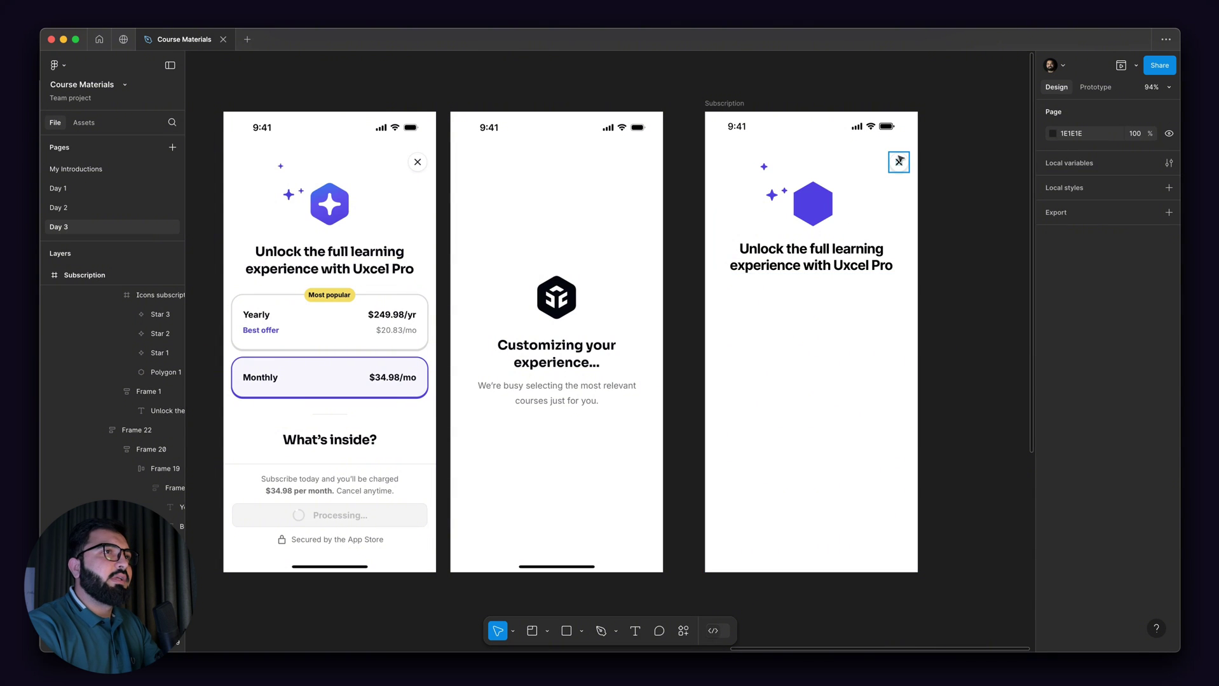
- Delete the close icon from the right Subscription screen
{"action": "left_click", "coordinate": [899, 162]}
{"action": "key", "text": "Delete"}
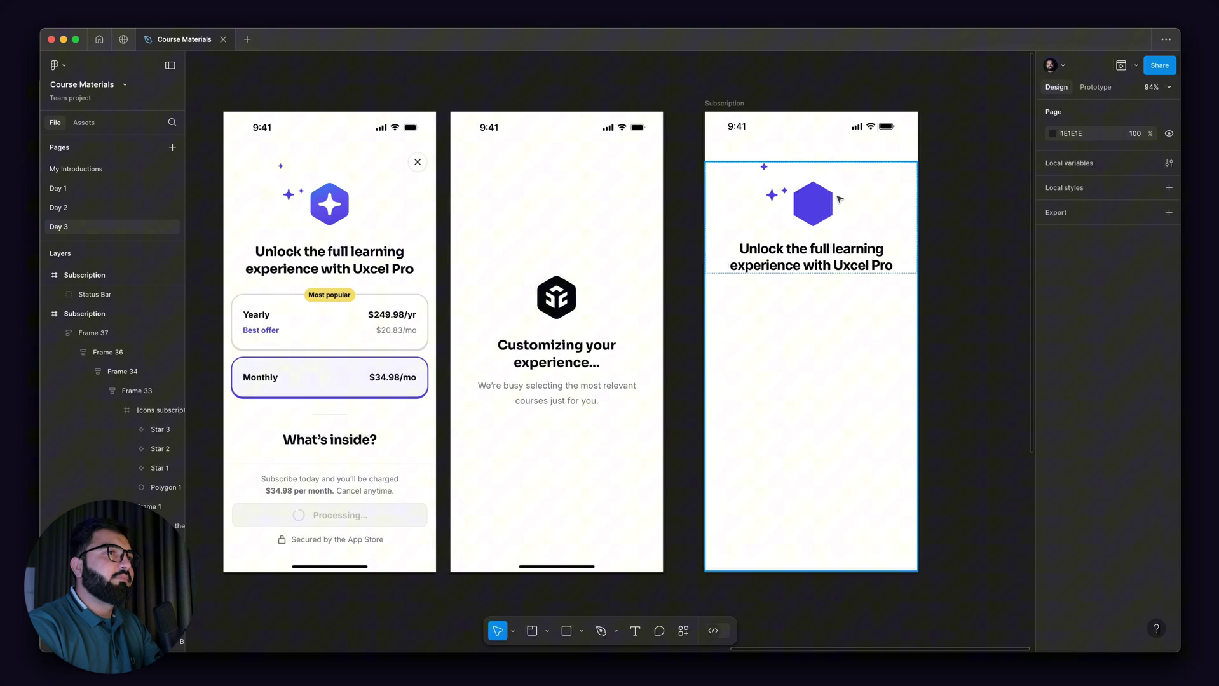
{"action": "left_click", "coordinate": [775, 265]}
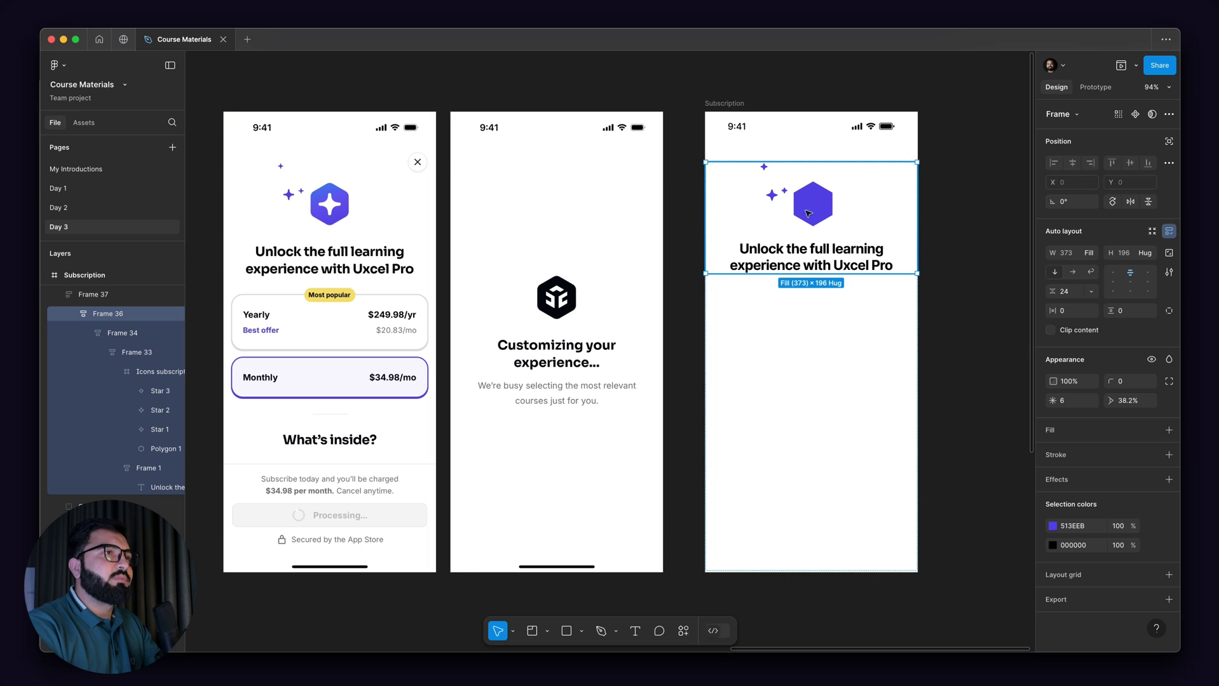
{"action": "scroll", "coordinate": [770, 194], "scroll_direction": "up", "scroll_amount": 5}
- Delete the three sparkle stars around the hexagon
{"action": "left_click", "coordinate": [770, 195]}
{"action": "left_click", "coordinate": [804, 185]}
{"action": "left_click", "coordinate": [753, 129], "text": "shift"}
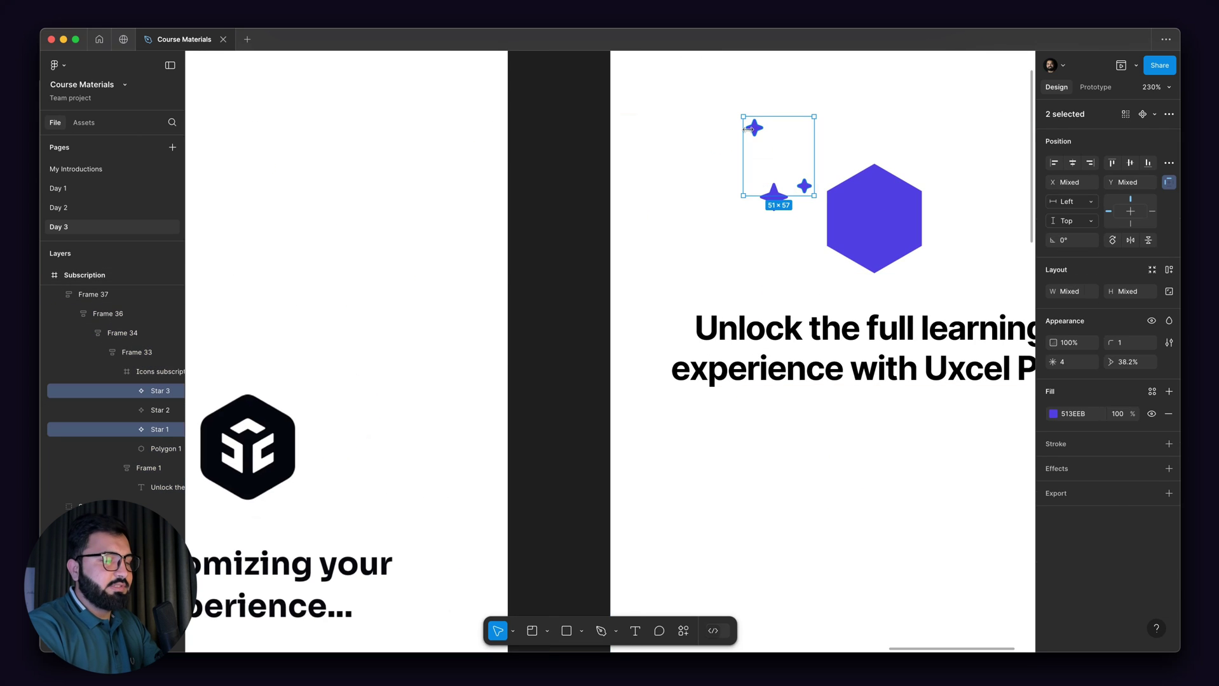
{"action": "key", "text": "Delete"}
{"action": "left_click", "coordinate": [774, 196]}
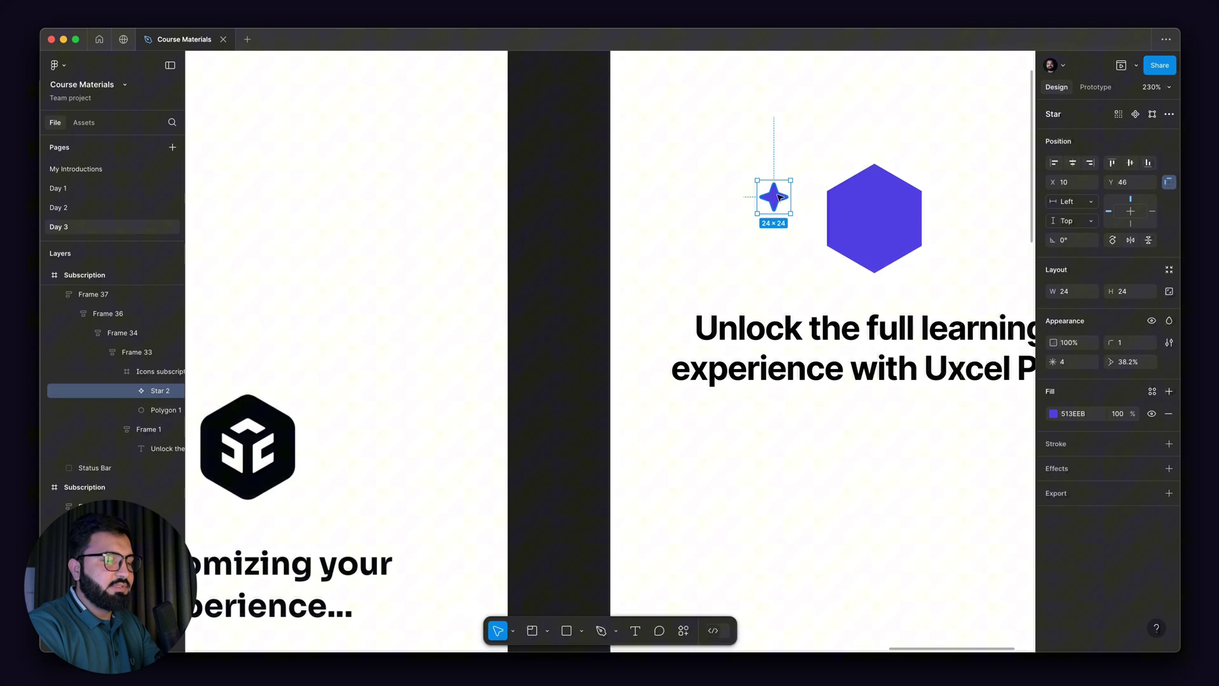
{"action": "key", "text": "Delete"}
{"action": "scroll", "coordinate": [810, 210], "scroll_direction": "down", "scroll_amount": 3}
- Select the nested hexagon and title frame inside the outer content frame
{"action": "left_click", "coordinate": [838, 223]}
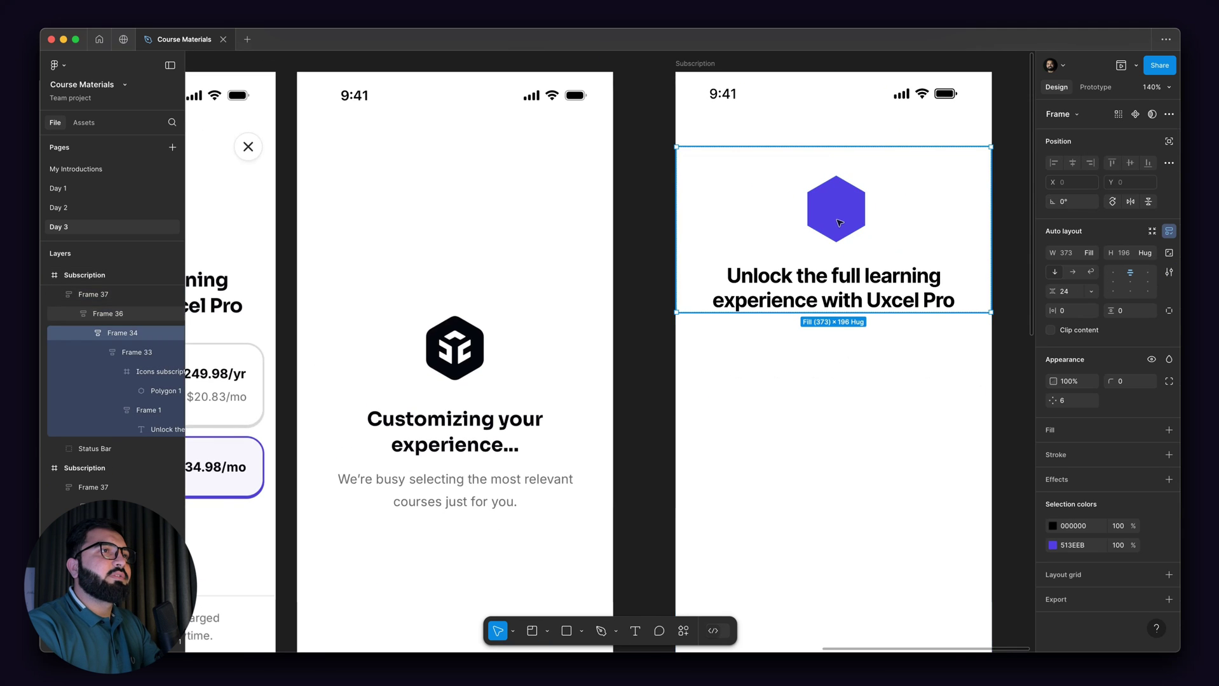
{"action": "scroll", "coordinate": [838, 222], "scroll_direction": "down", "scroll_amount": 5}
{"action": "key", "text": "Escape"}
{"action": "scroll", "coordinate": [836, 220], "scroll_direction": "up", "scroll_amount": 1}
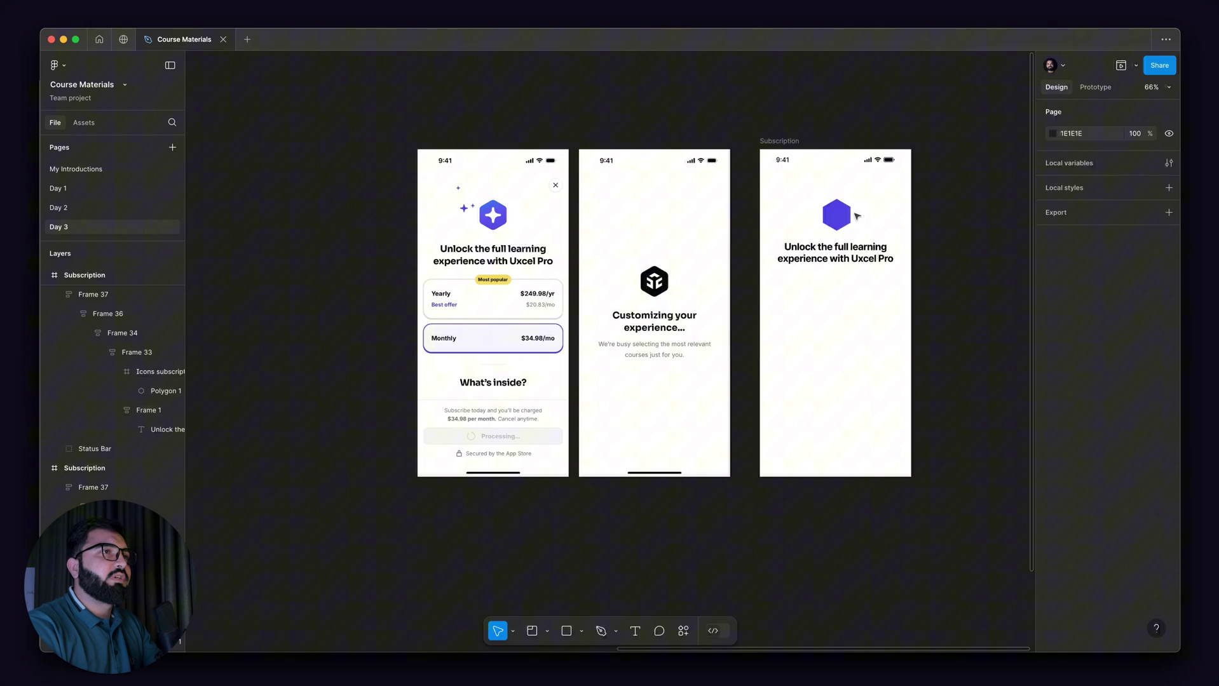
{"action": "left_click", "coordinate": [838, 238]}
{"action": "left_click", "coordinate": [842, 262]}
- Strip auto layout from the hexagon-and-headline frame, ungroup Frame 37, and drag the block toward mid-screen
{"action": "left_click_drag", "start_coordinate": [846, 269], "coordinate": [834, 223]}
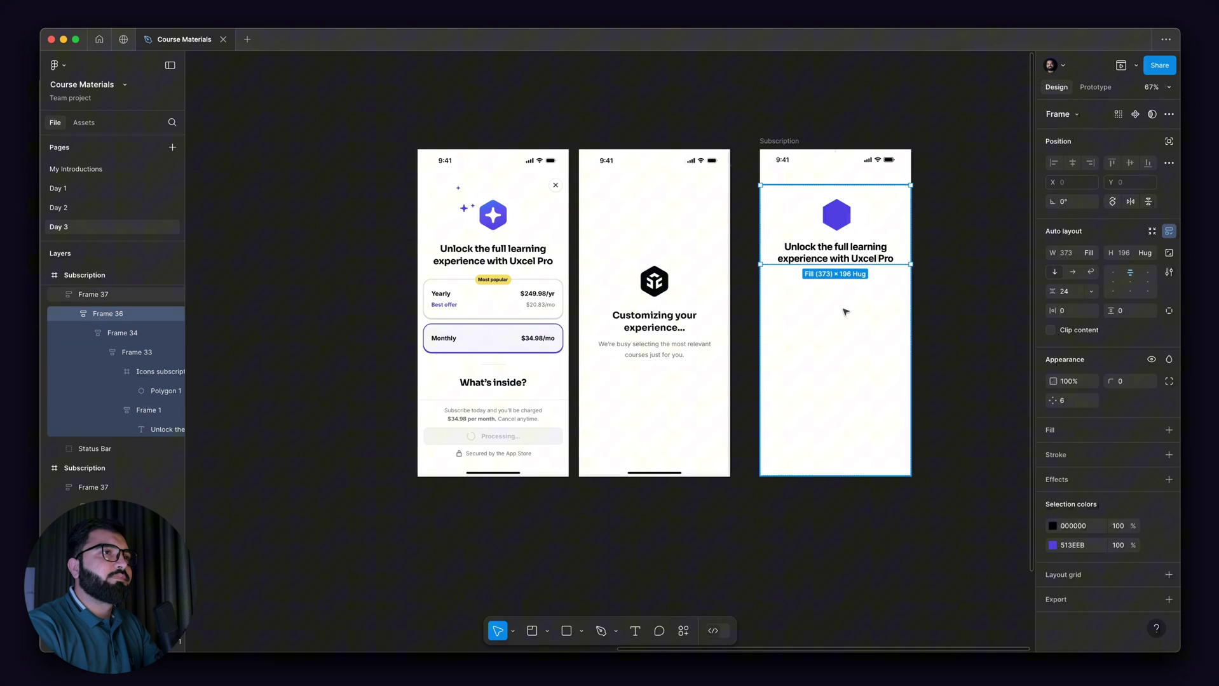
{"action": "left_click", "coordinate": [844, 310]}
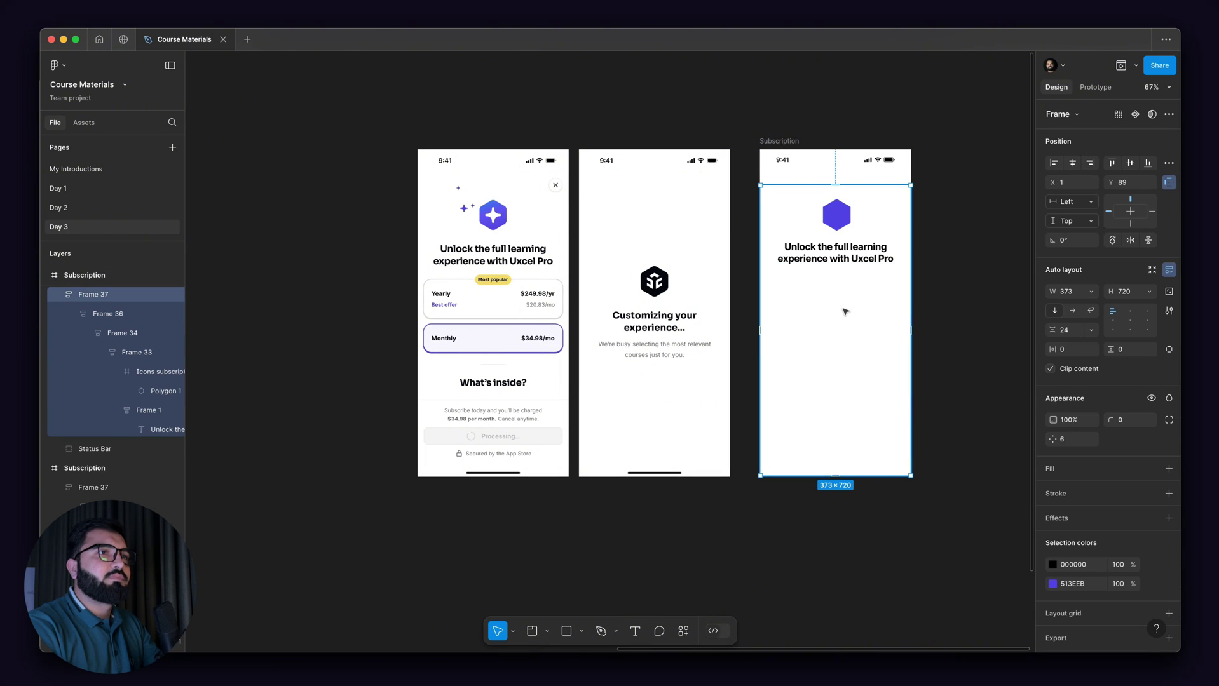
{"action": "left_click", "coordinate": [838, 225]}
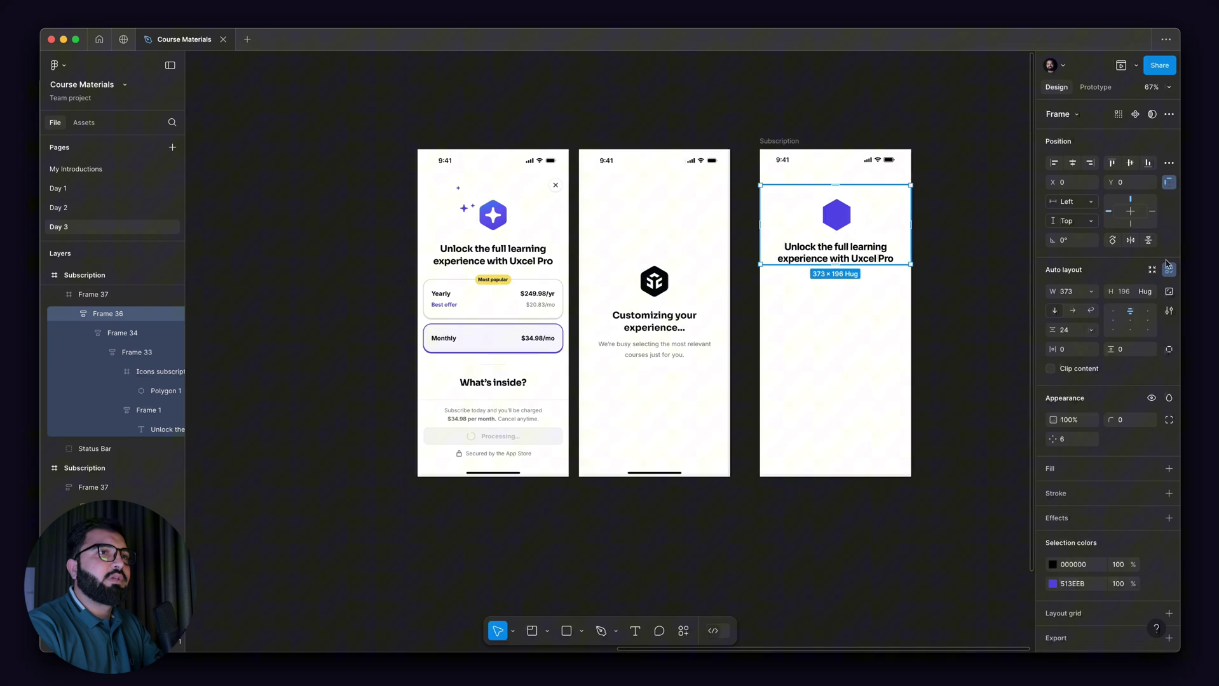
{"action": "key", "text": "shift+alt+a"}
{"action": "left_click_drag", "start_coordinate": [837, 216], "coordinate": [856, 277]}
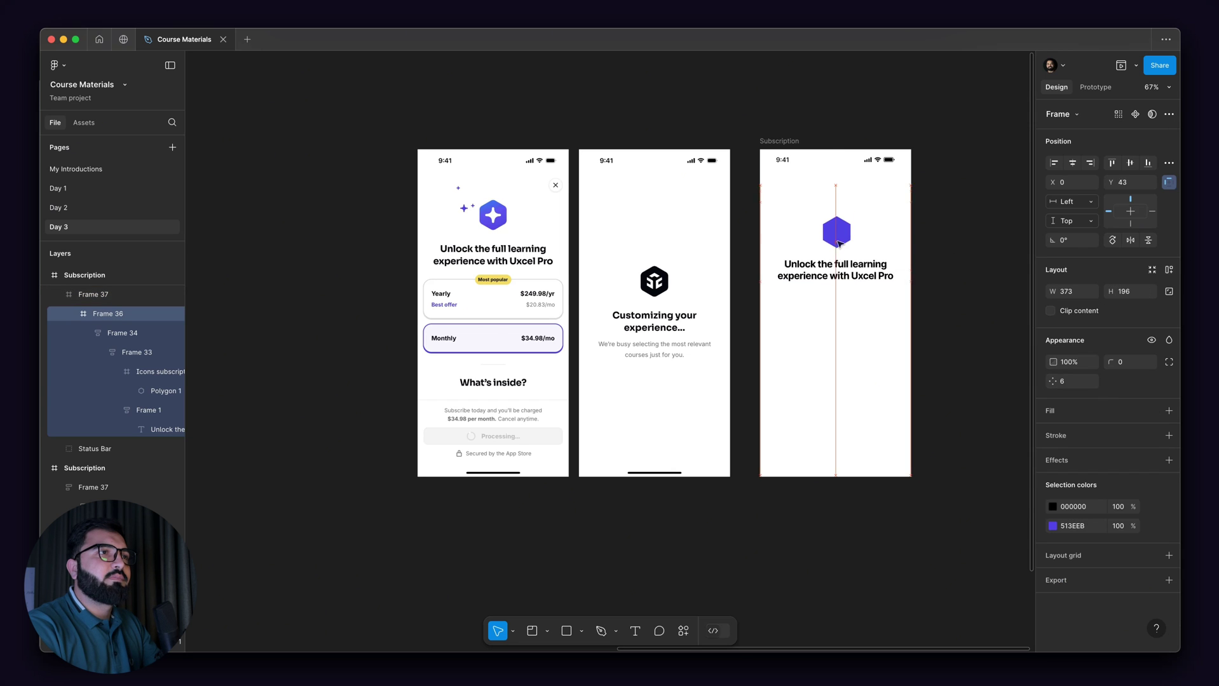
{"action": "left_click", "coordinate": [846, 196]}
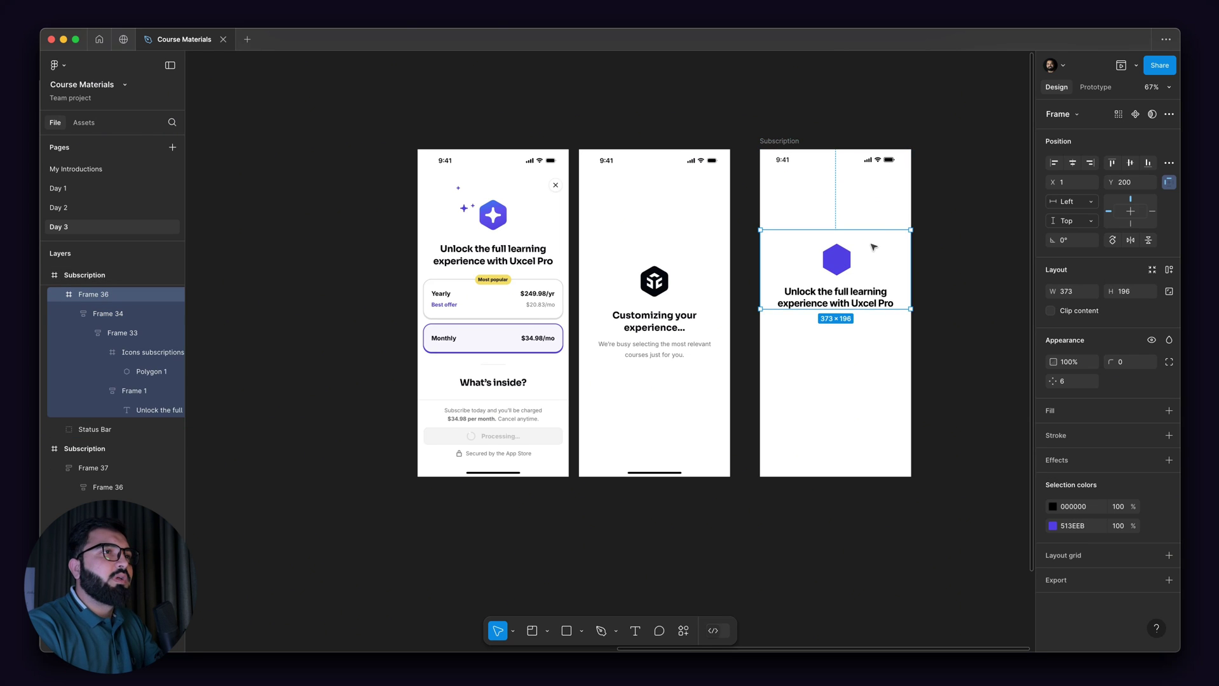
{"action": "key", "text": "ctrl+shift+g"}
{"action": "scroll", "coordinate": [880, 259], "scroll_direction": "up", "scroll_amount": 2}
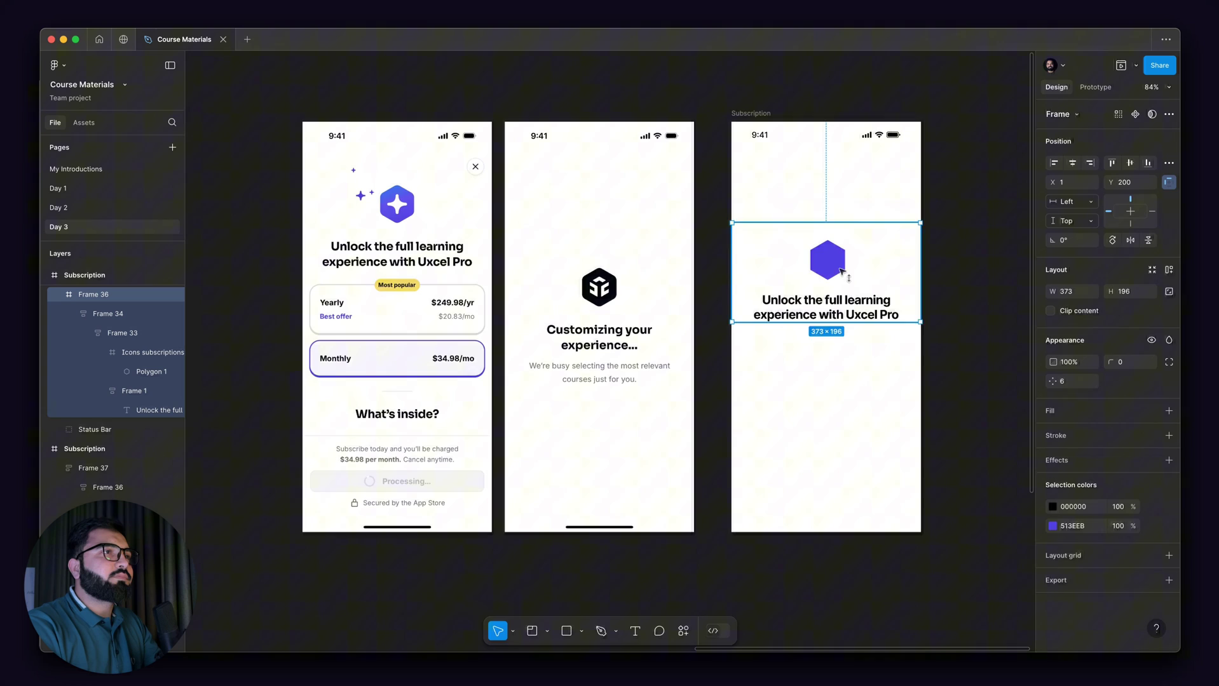
{"action": "left_click_drag", "start_coordinate": [842, 276], "coordinate": [846, 303]}
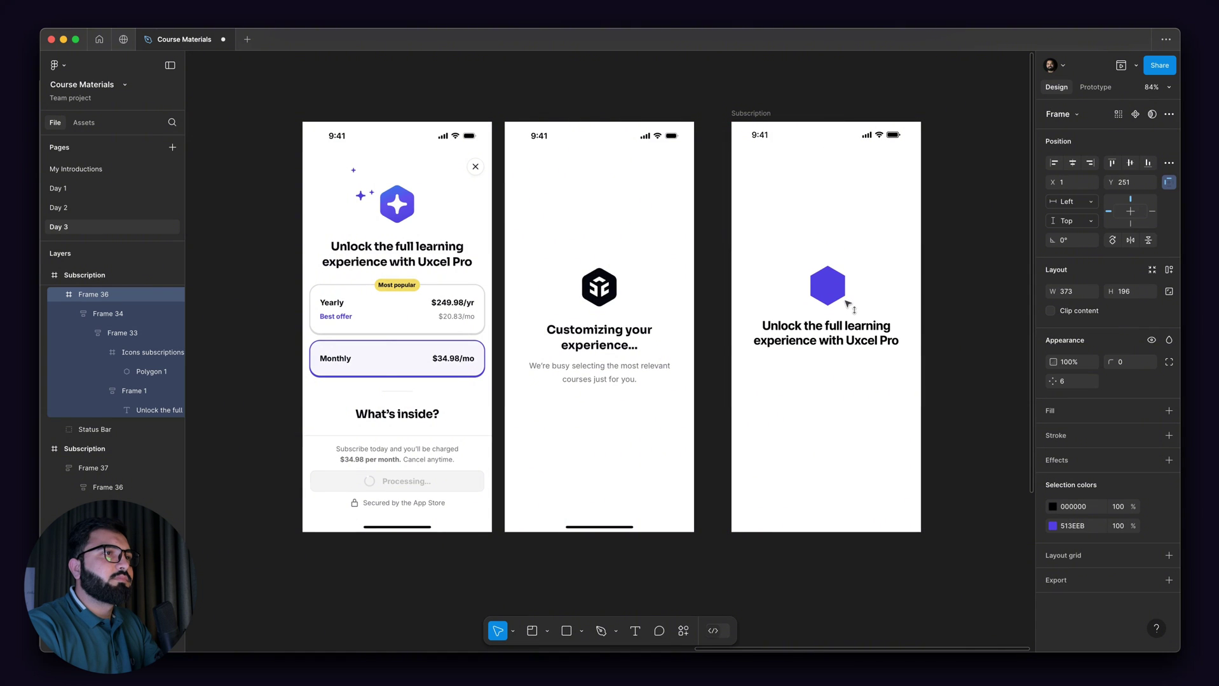
- Retype the third screen's headline as 'Customizing your experience...'
{"action": "double_click", "coordinate": [854, 330]}
{"action": "double_click", "coordinate": [854, 330]}
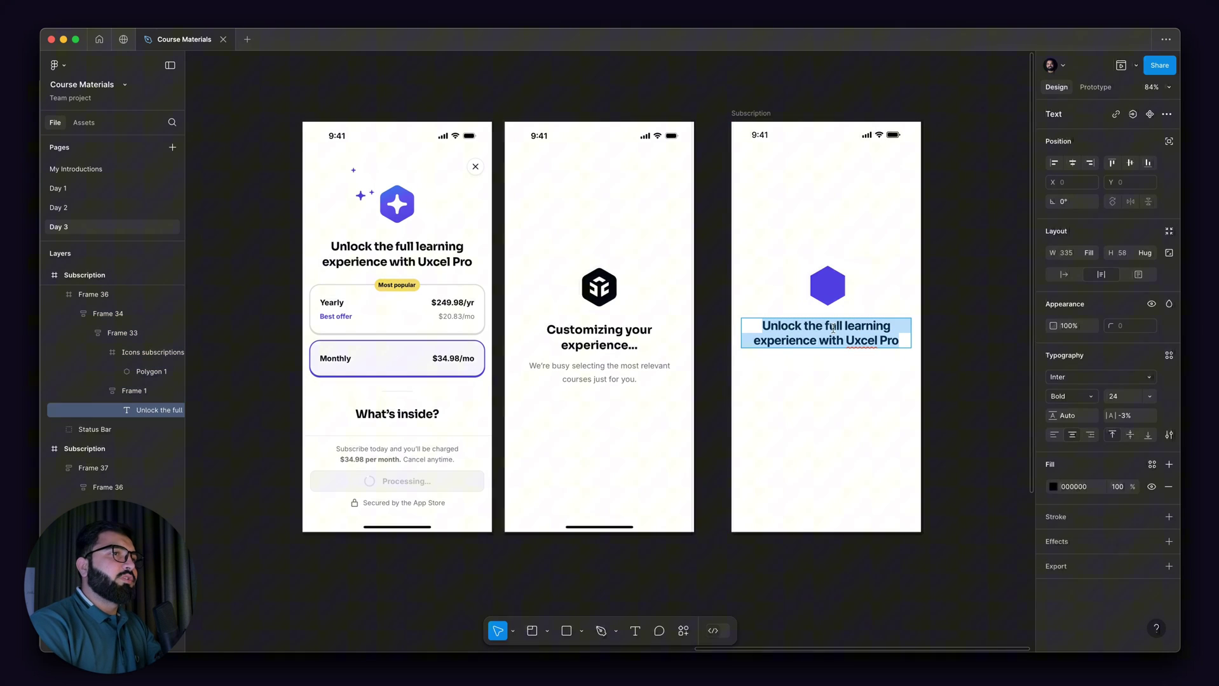
{"action": "type", "text": "Cu"}
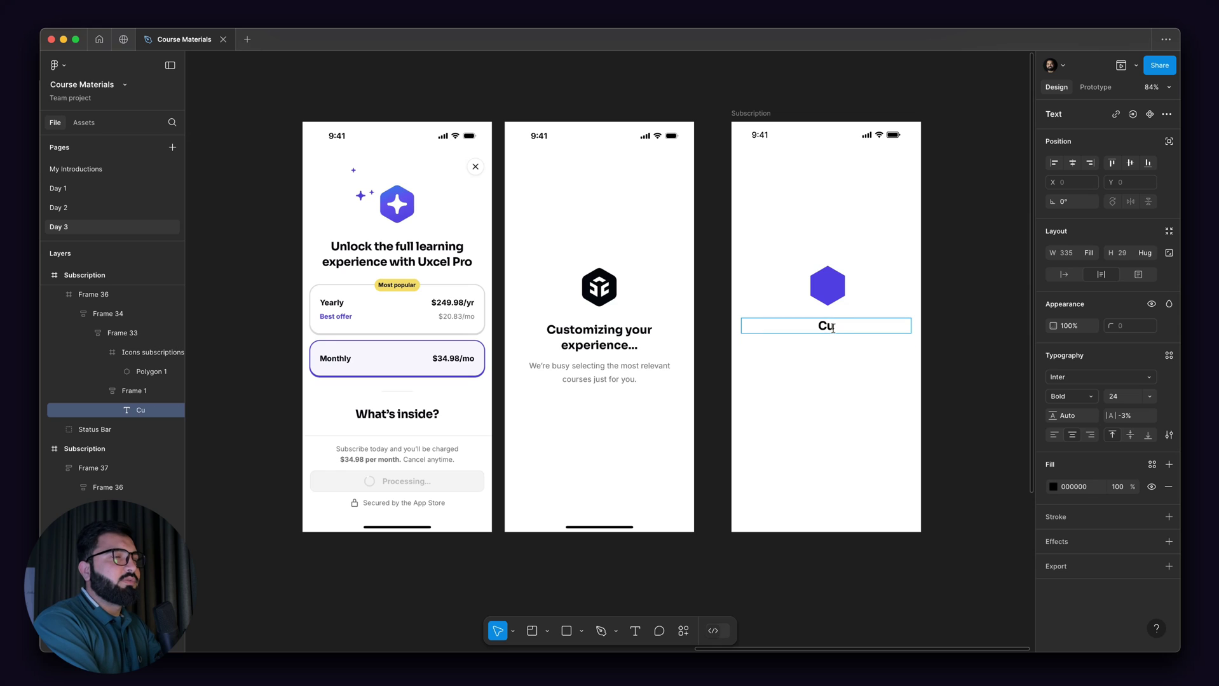
{"action": "type", "text": "stomi"}
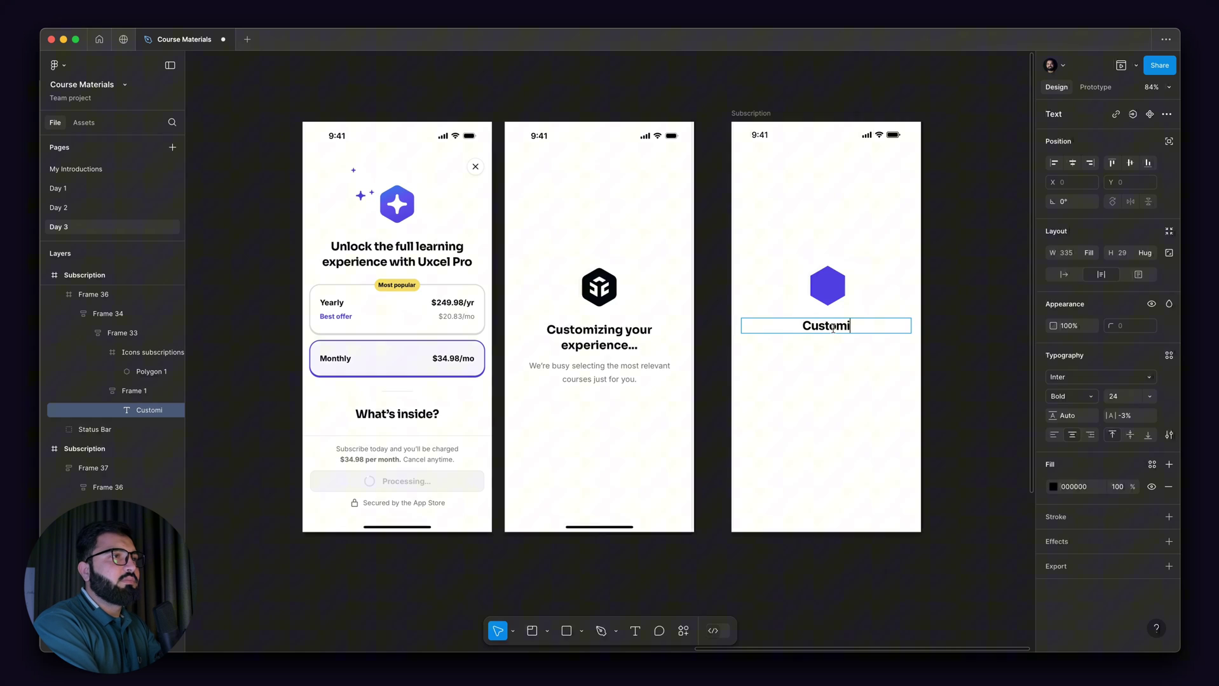
{"action": "type", "text": "zing"}
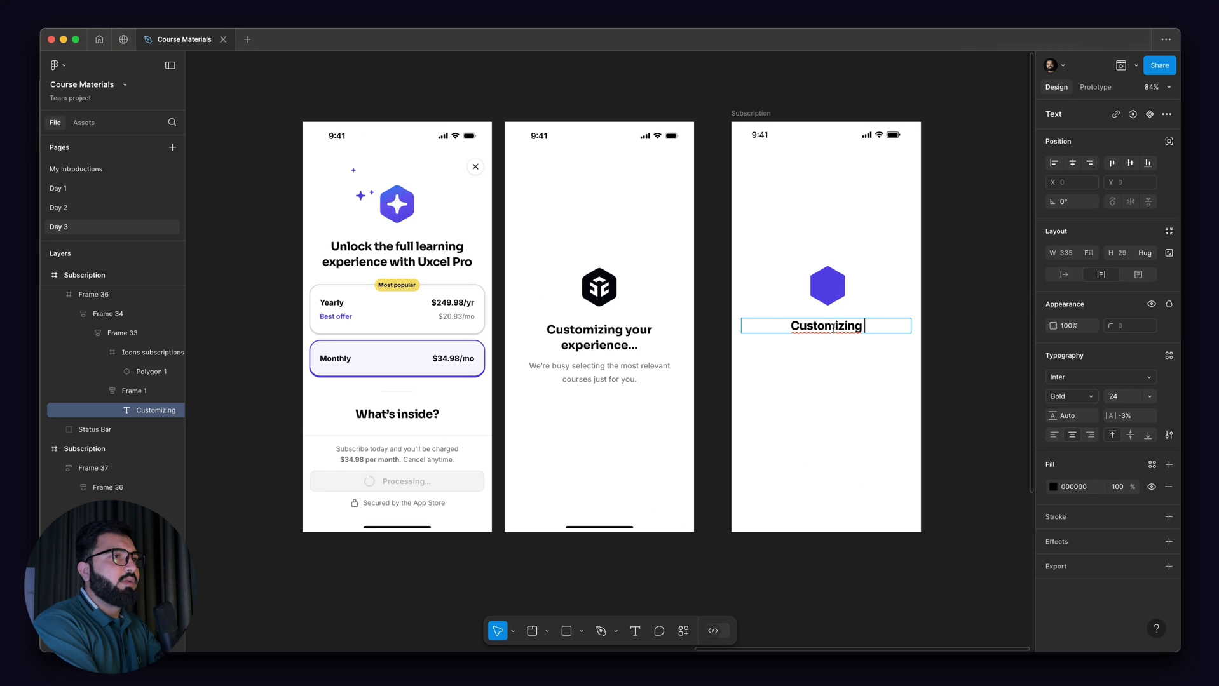
{"action": "type", "text": "your e"}
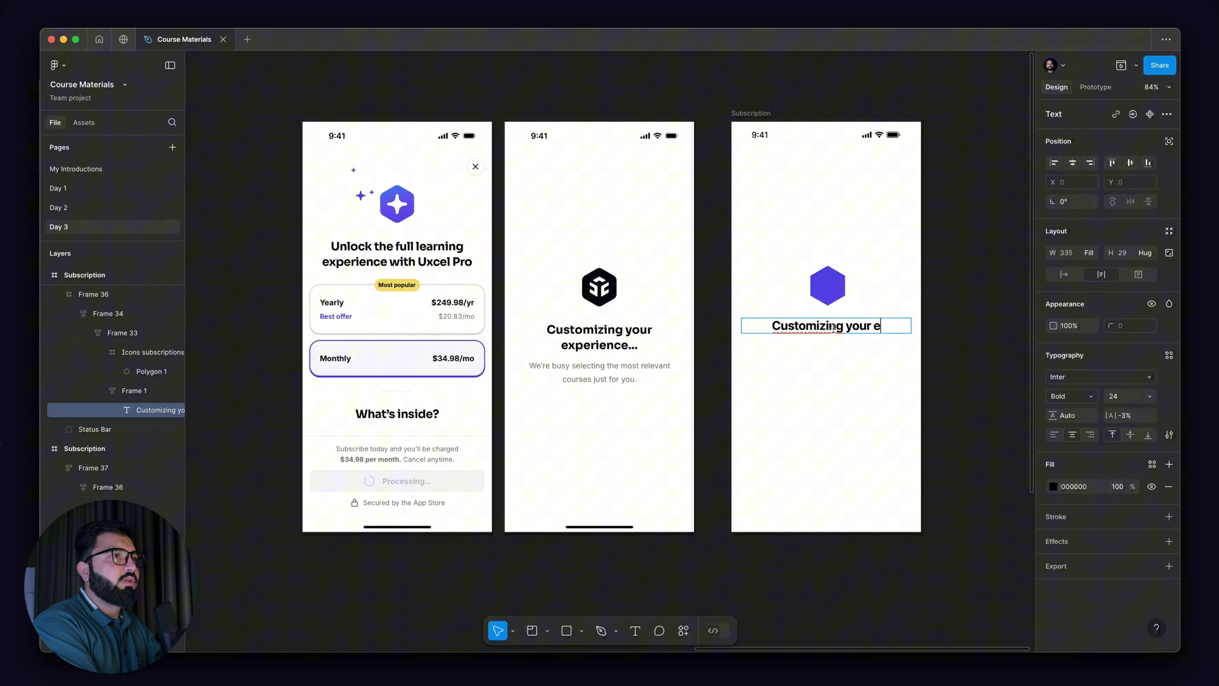
{"action": "type", "text": "xperienc"}
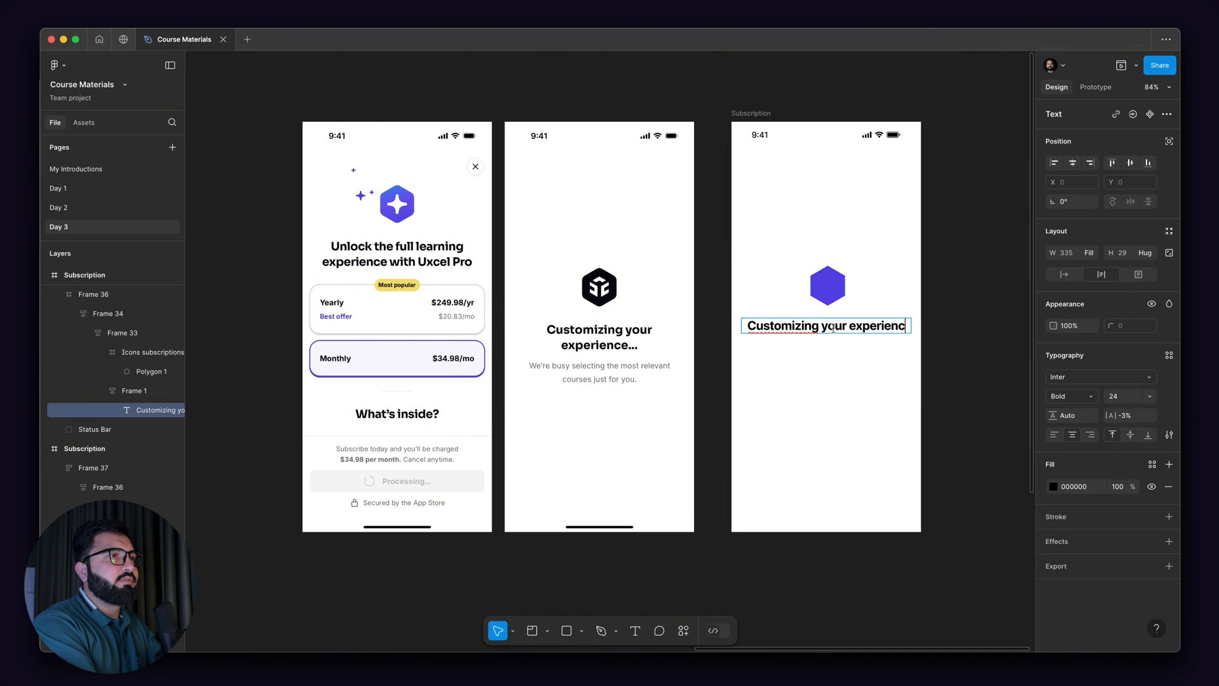
{"action": "type", "text": "e..."}
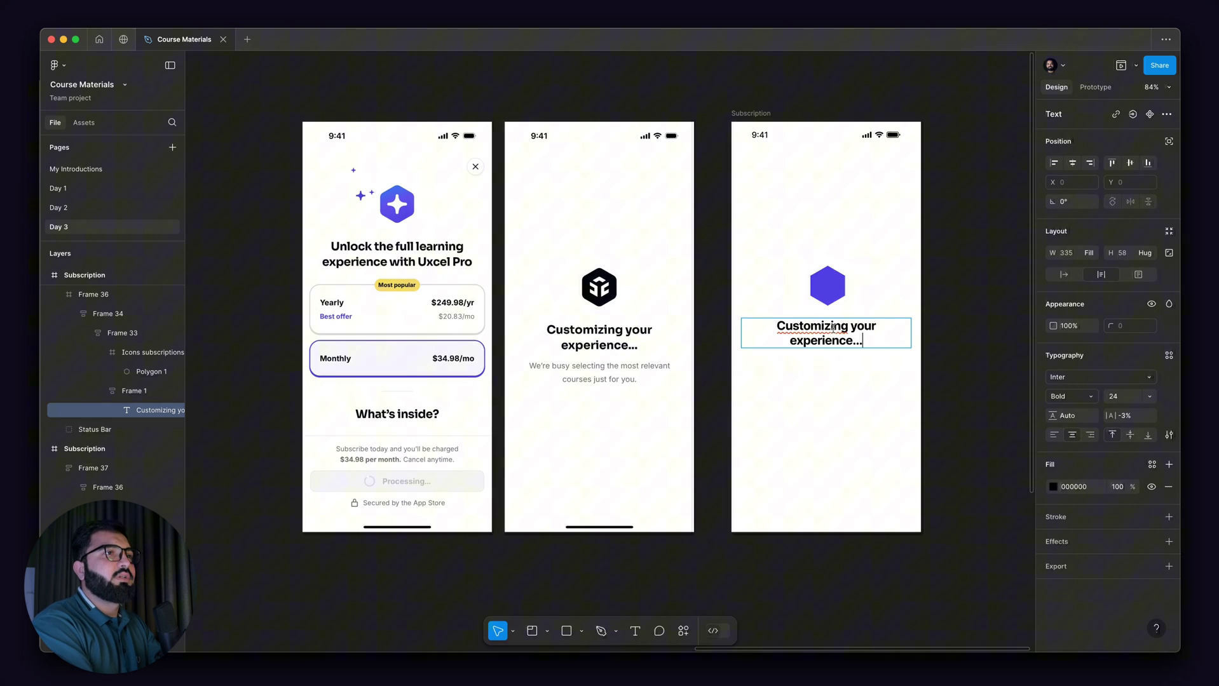
{"action": "right_click", "coordinate": [855, 323]}
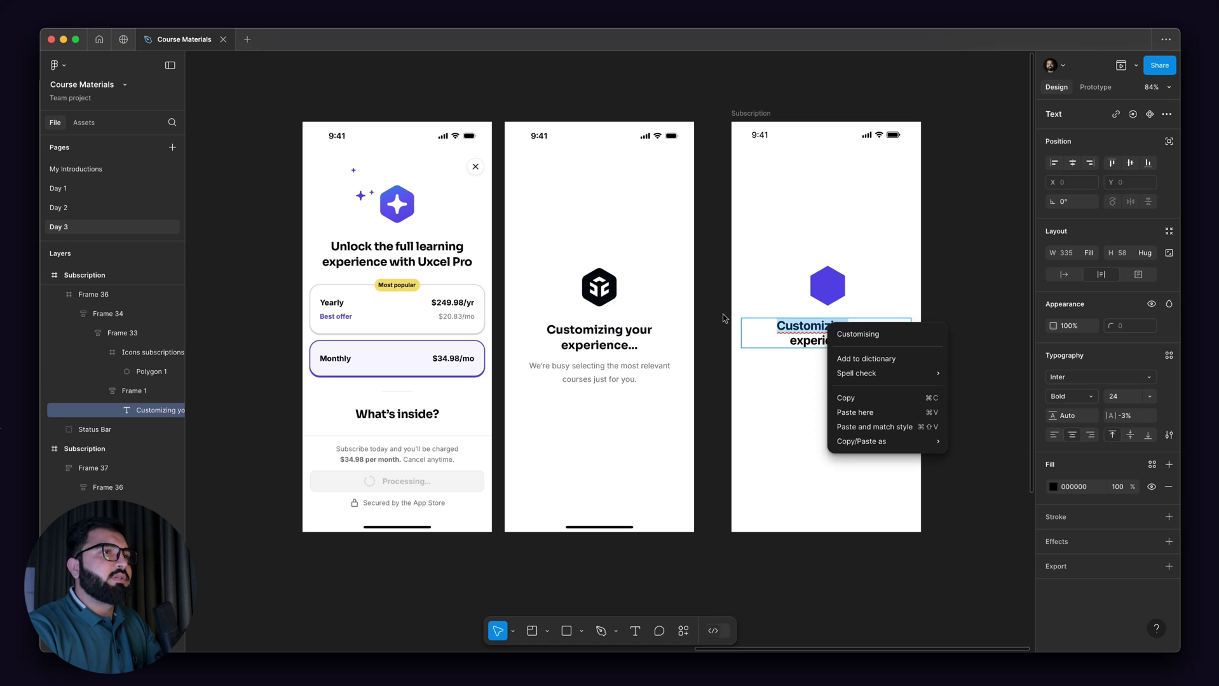
{"action": "key", "text": "Escape"}
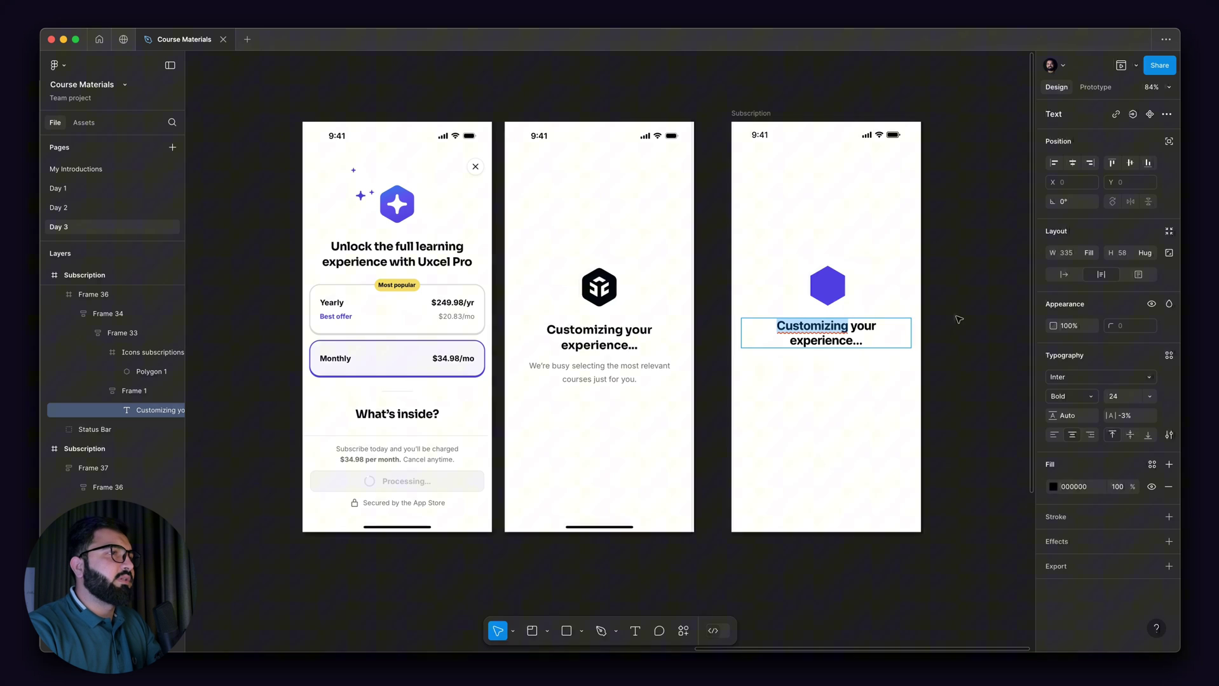
- Duplicate the headline and wrap both texts in an auto-layout frame with a 12 gap
{"action": "key", "text": "Escape"}
{"action": "scroll", "coordinate": [827, 419], "scroll_direction": "down", "scroll_amount": 2}
{"action": "scroll", "coordinate": [827, 419], "scroll_direction": "right", "scroll_amount": 3}
{"action": "scroll", "coordinate": [773, 299], "scroll_direction": "up", "scroll_amount": 5}
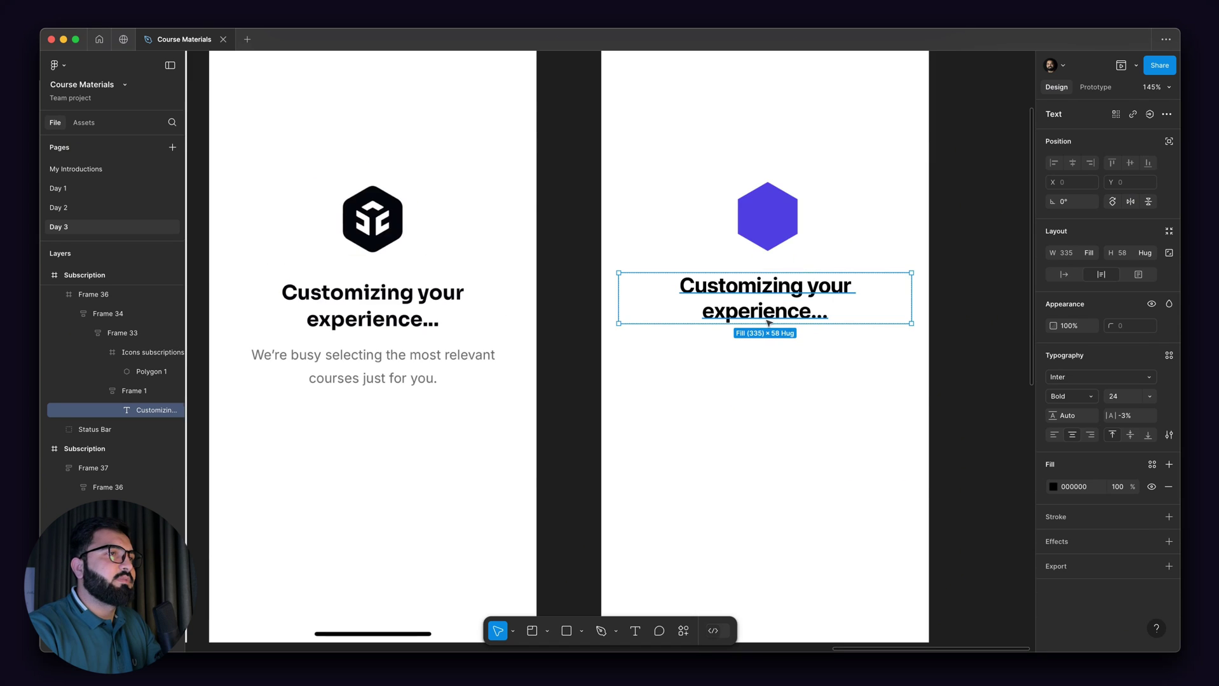
{"action": "key", "text": "ctrl+d"}
{"action": "left_click", "coordinate": [792, 312], "text": "shift"}
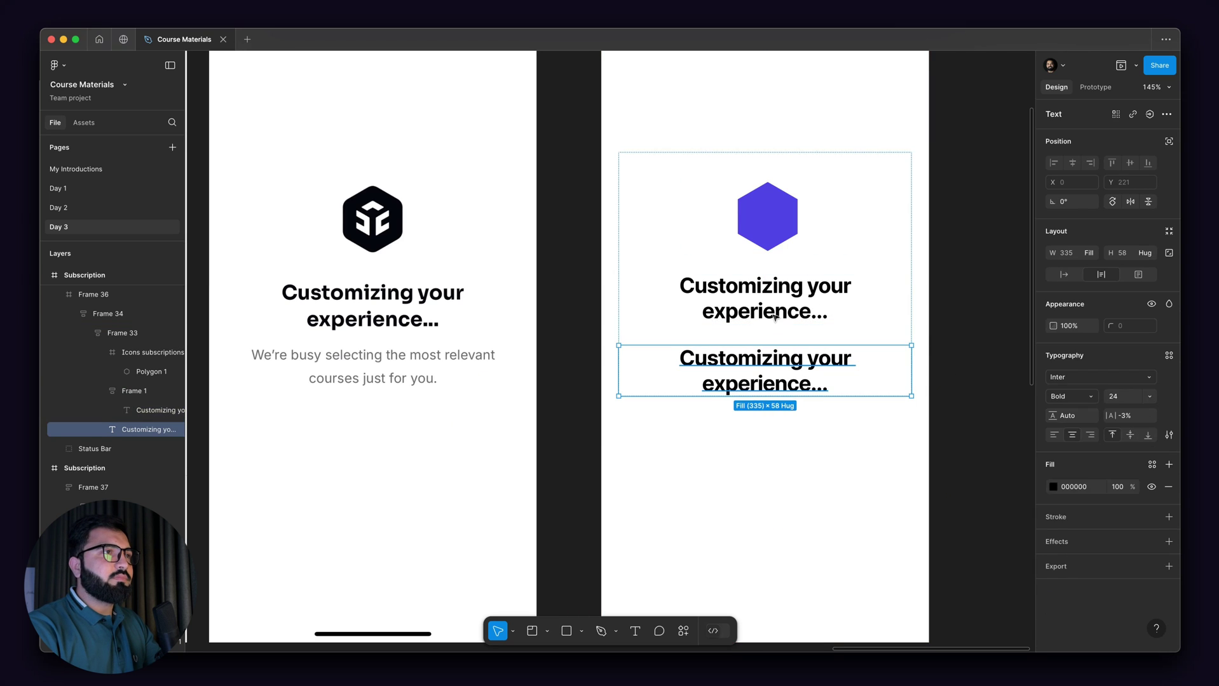
{"action": "key", "text": "shift+a"}
{"action": "left_click", "coordinate": [1077, 291]}
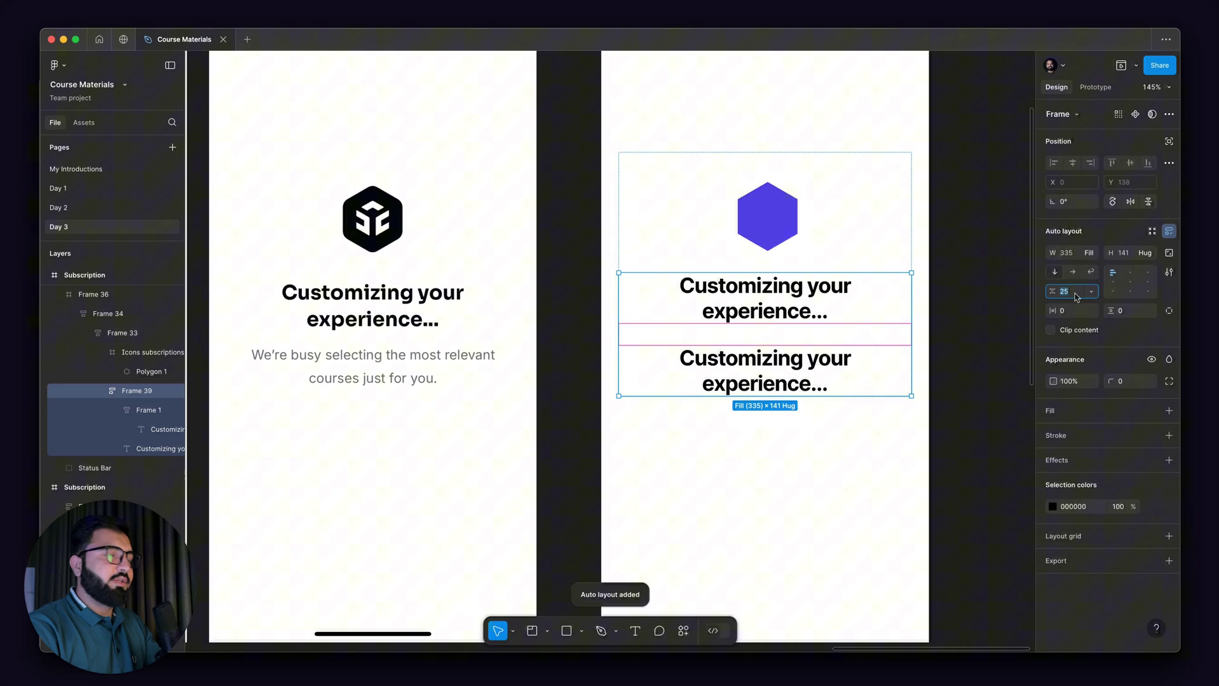
{"action": "type", "text": "12"}
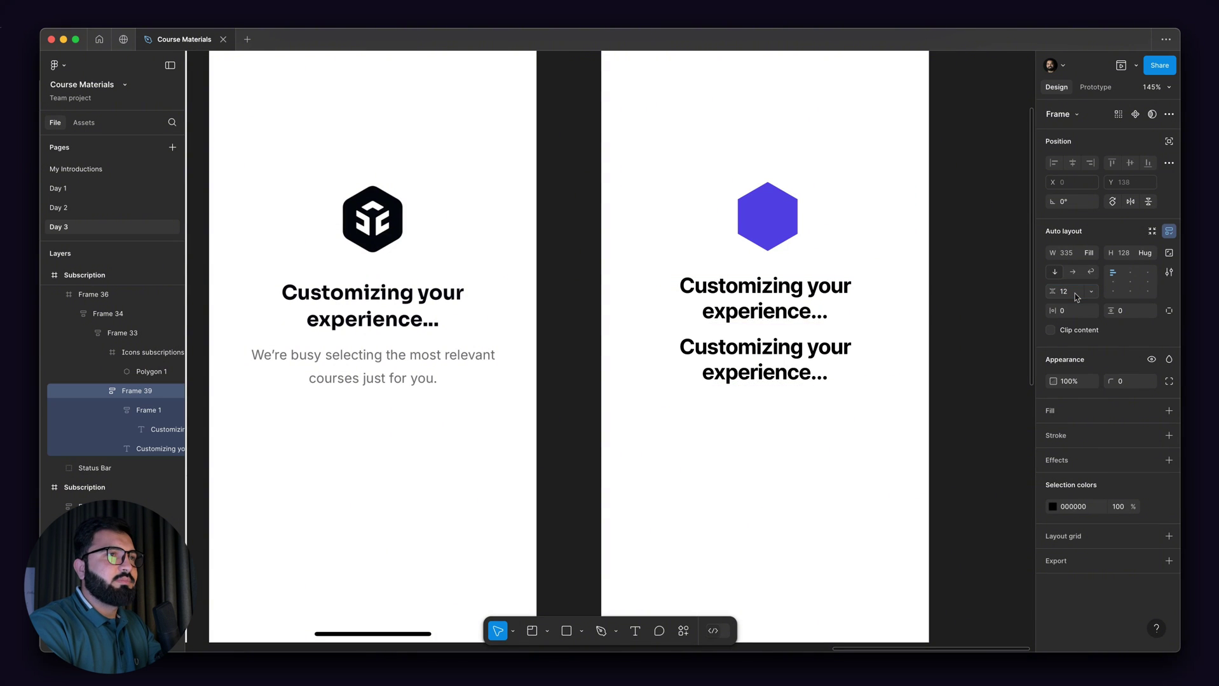
{"action": "key", "text": "Return"}
- Make the second text line Regular weight at font size 16
{"action": "left_click", "coordinate": [812, 358]}
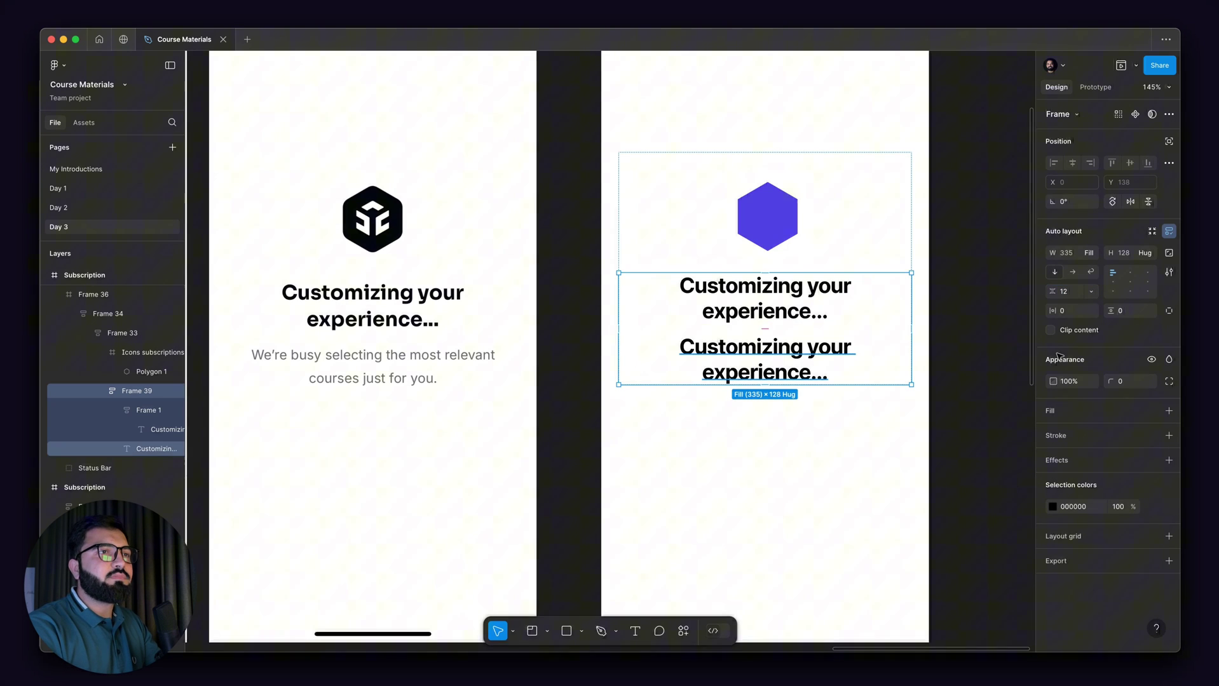
{"action": "left_click", "coordinate": [1087, 396]}
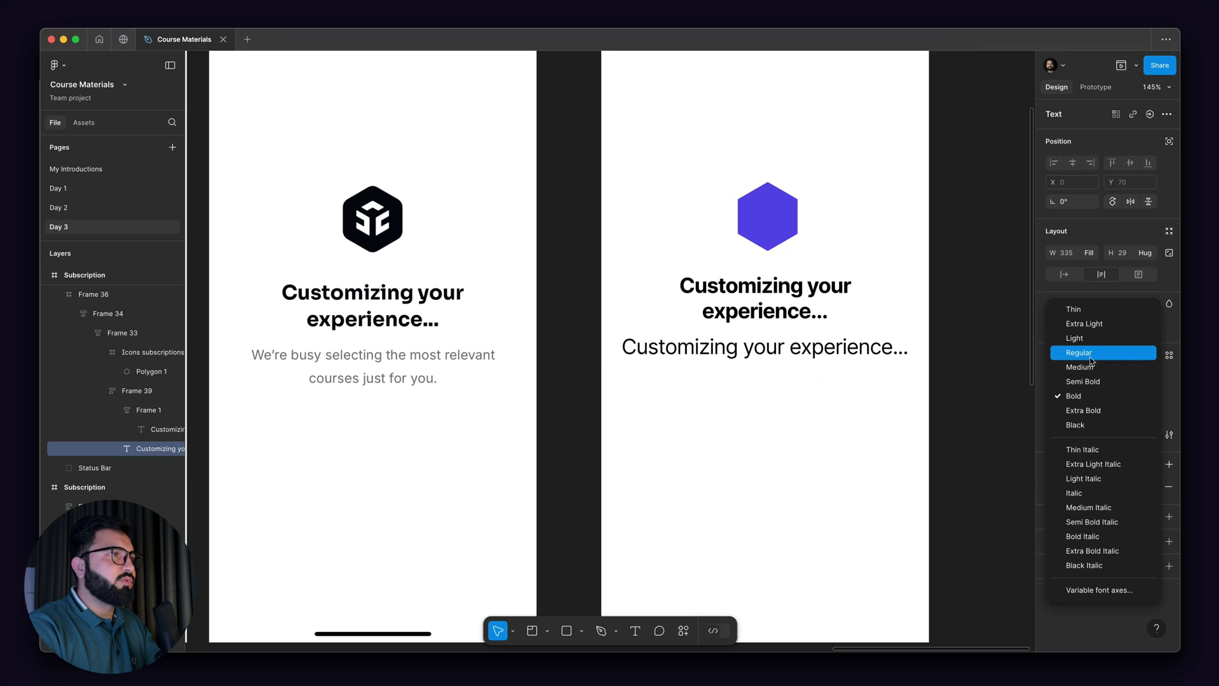
{"action": "left_click", "coordinate": [1092, 355]}
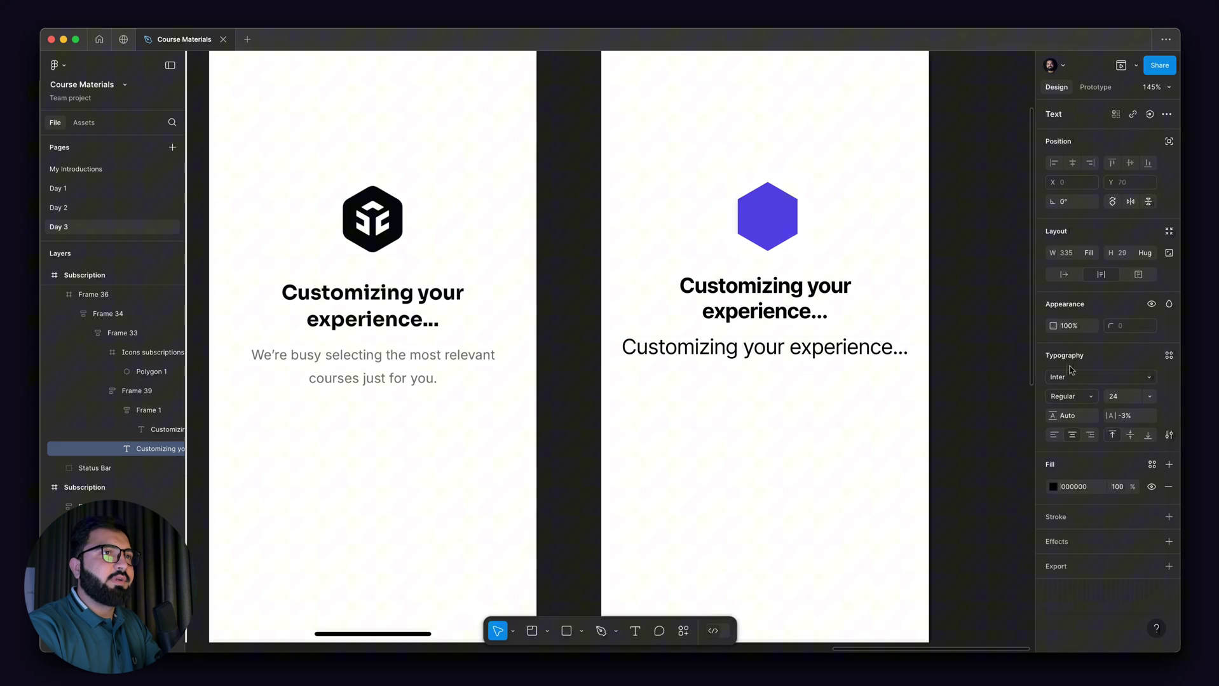
{"action": "left_click", "coordinate": [1149, 396]}
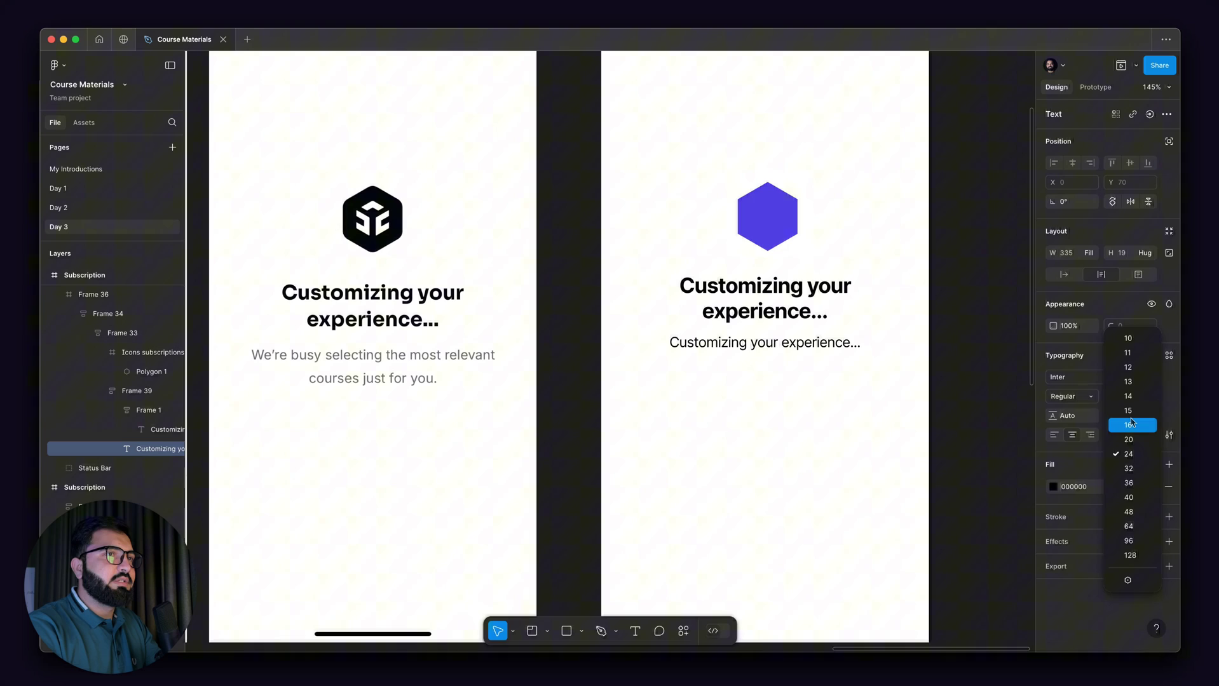
{"action": "left_click", "coordinate": [1129, 425]}
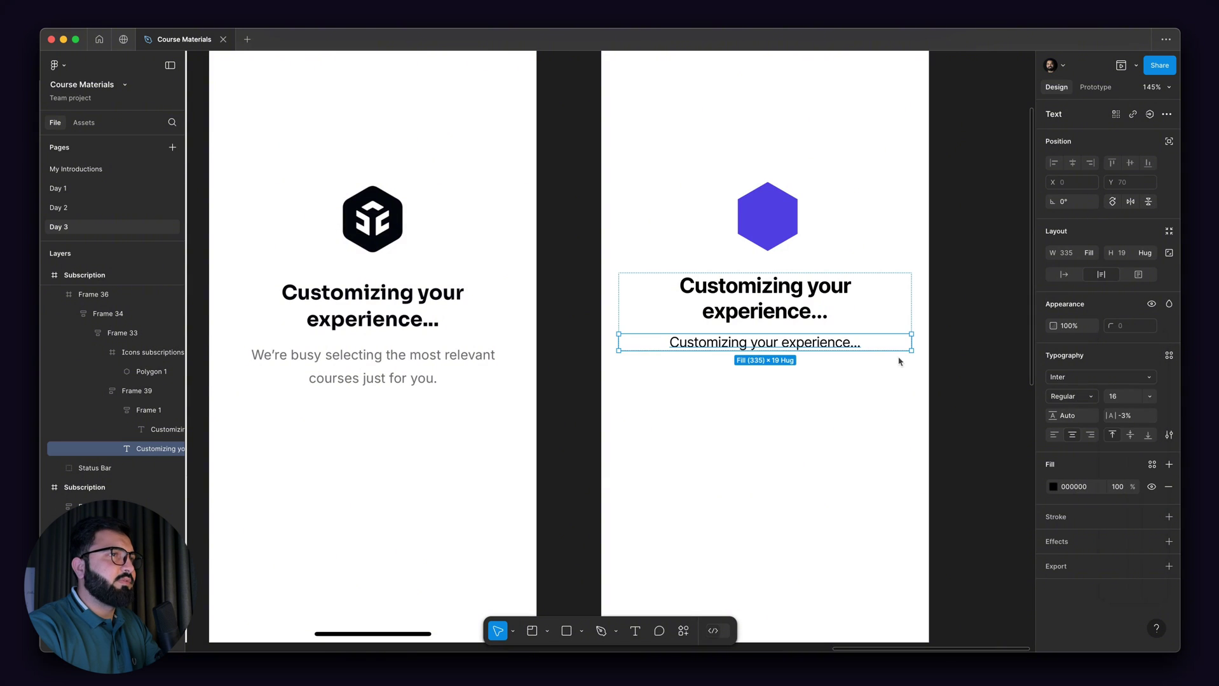
- Change the subtitle to 'We're busy selecting the most relevant course just for you.', narrowed and centred
{"action": "double_click", "coordinate": [825, 349]}
{"action": "type", "text": "We’re busy sele"}
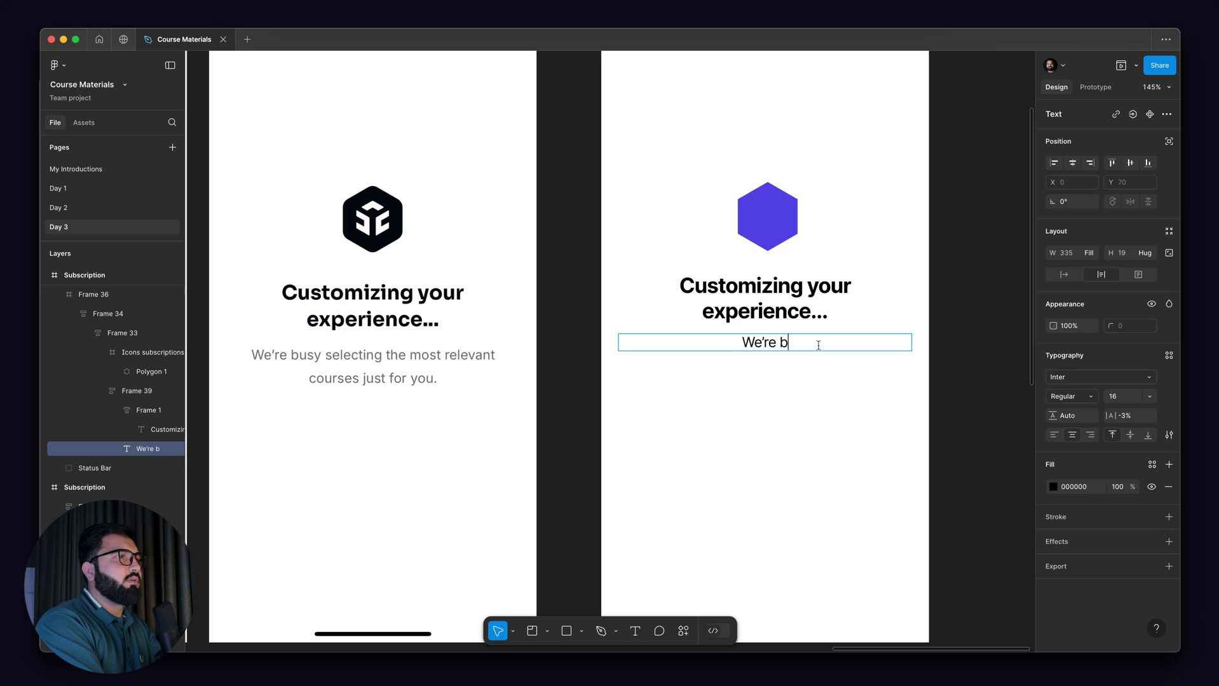
{"action": "type", "text": "c"}
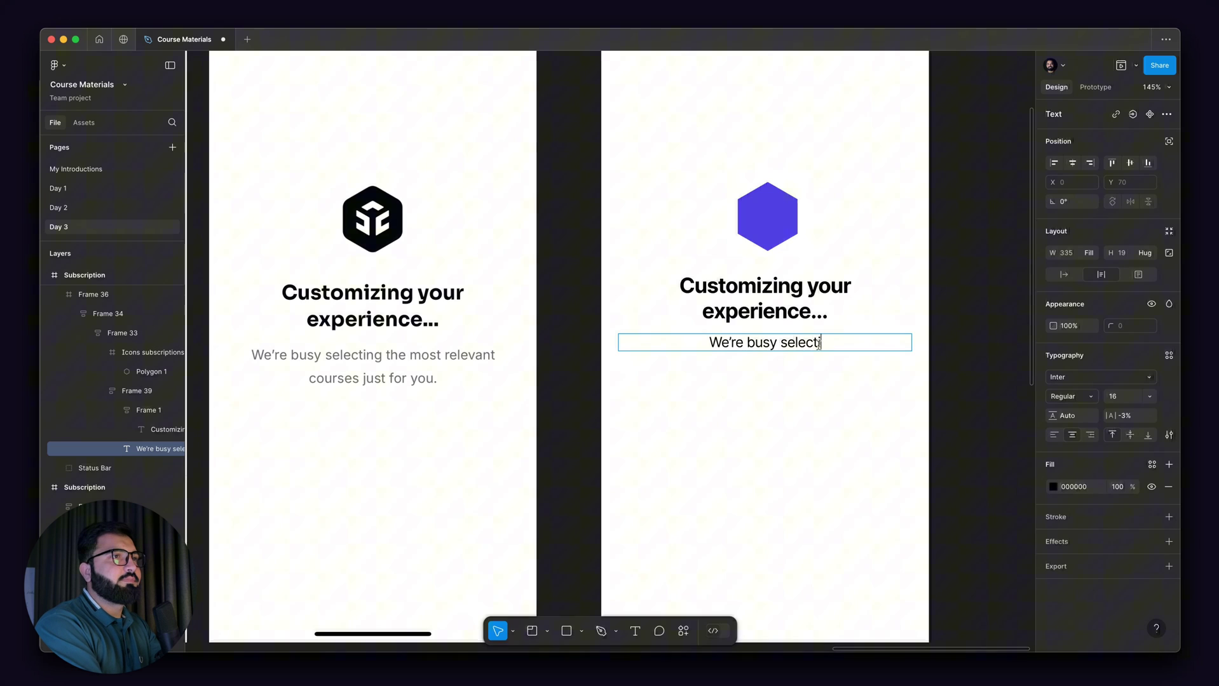
{"action": "type", "text": "ting th"}
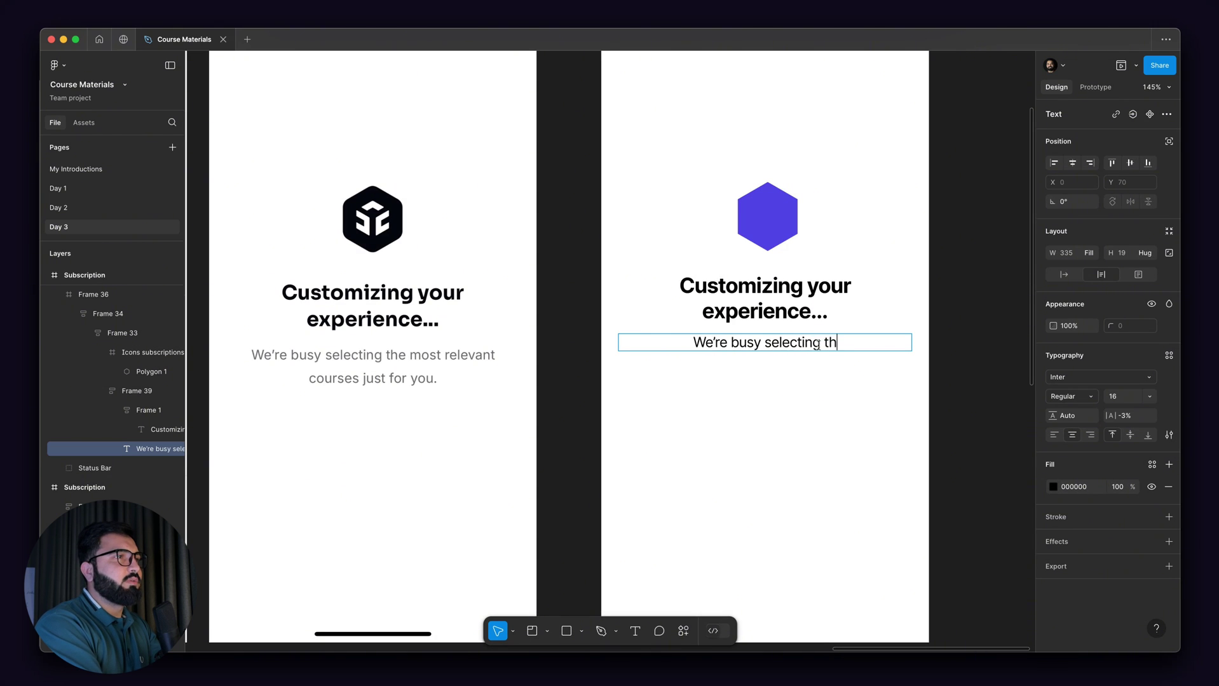
{"action": "type", "text": "e most rele"}
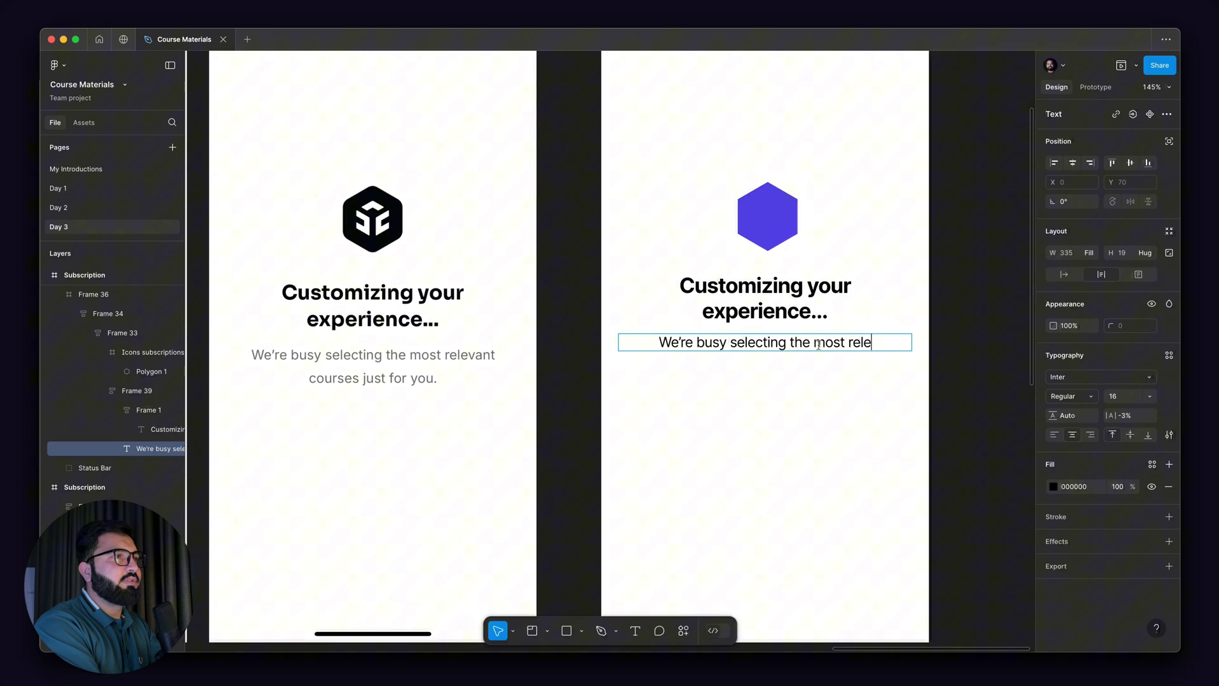
{"action": "type", "text": "vant "}
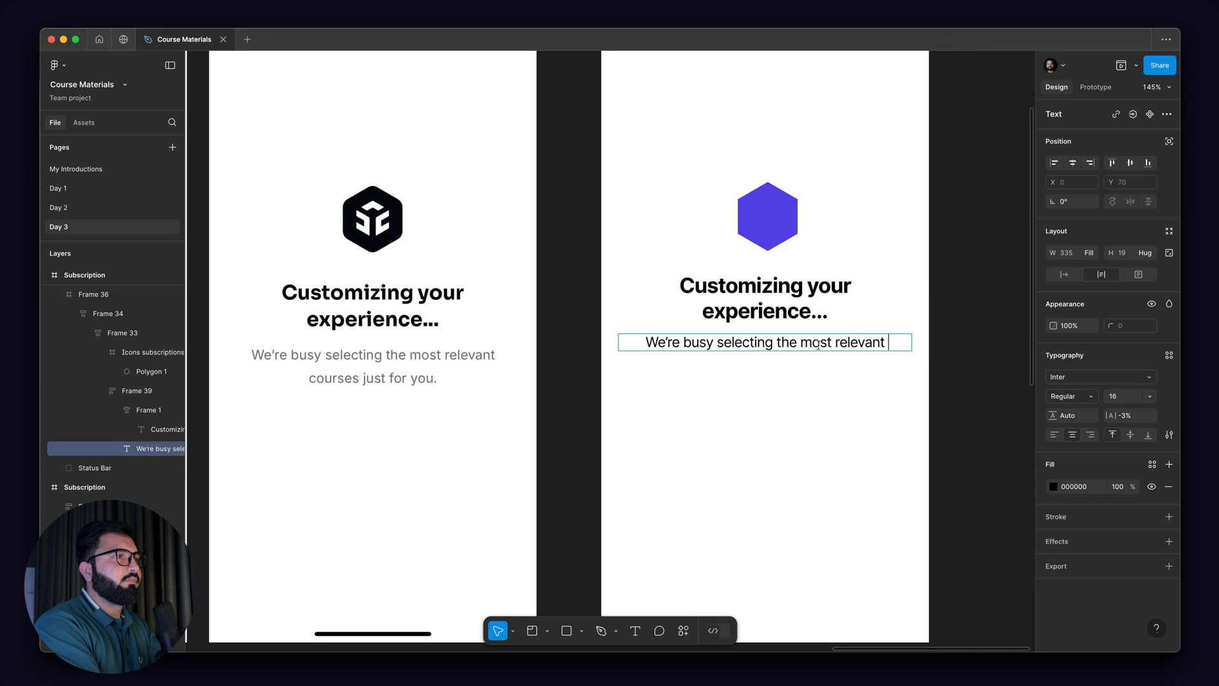
{"action": "type", "text": "course j"}
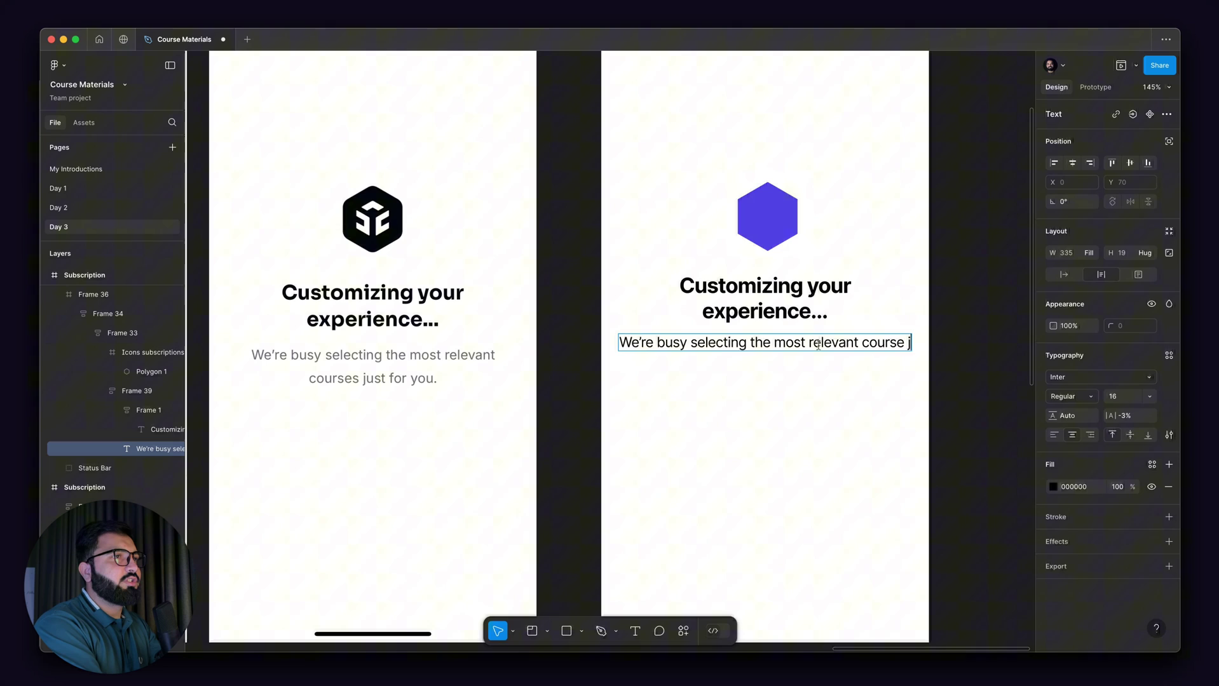
{"action": "type", "text": "ust for you"}
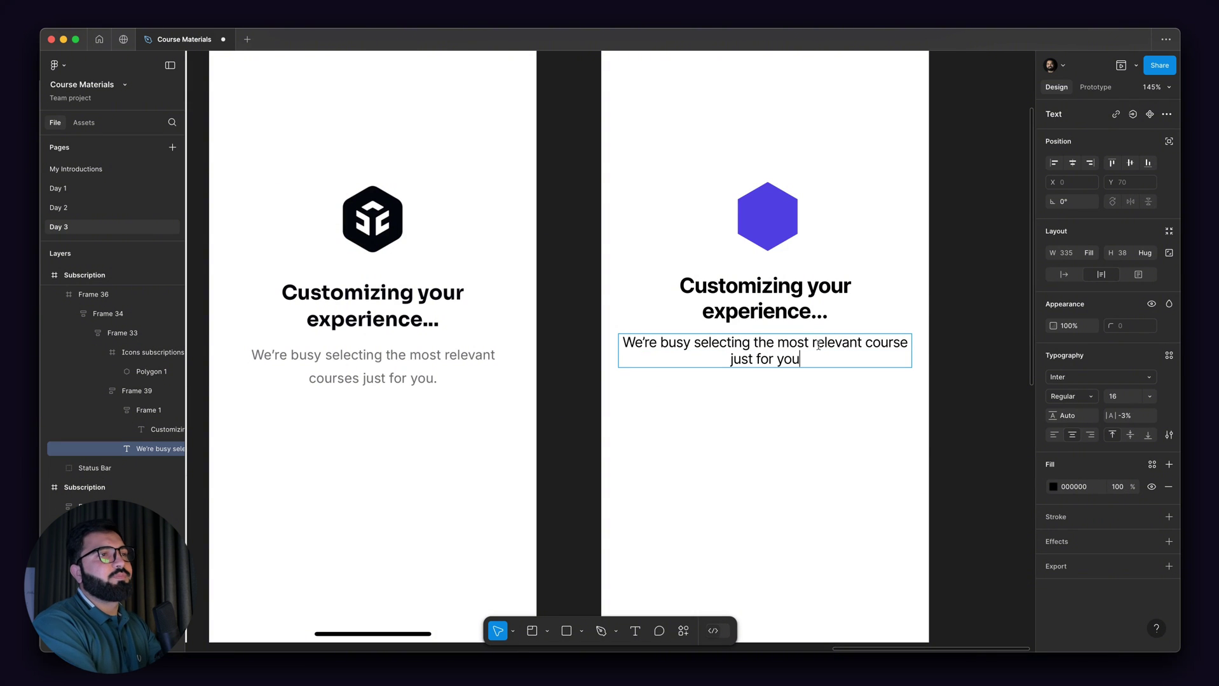
{"action": "type", "text": "."}
{"action": "scroll", "coordinate": [829, 316], "scroll_direction": "down", "scroll_amount": 10}
{"action": "left_click", "coordinate": [829, 317]}
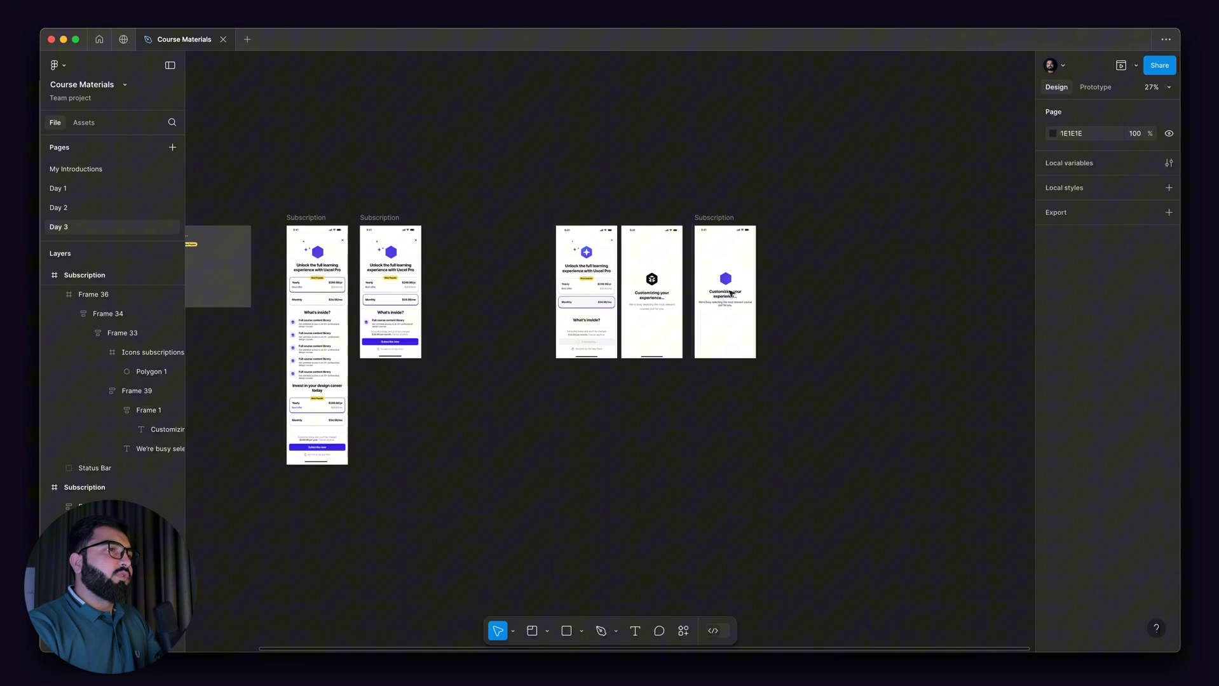
{"action": "scroll", "coordinate": [714, 258], "scroll_direction": "up", "scroll_amount": 10}
{"action": "scroll", "coordinate": [679, 390], "scroll_direction": "left", "scroll_amount": 1}
{"action": "left_click", "coordinate": [761, 399]}
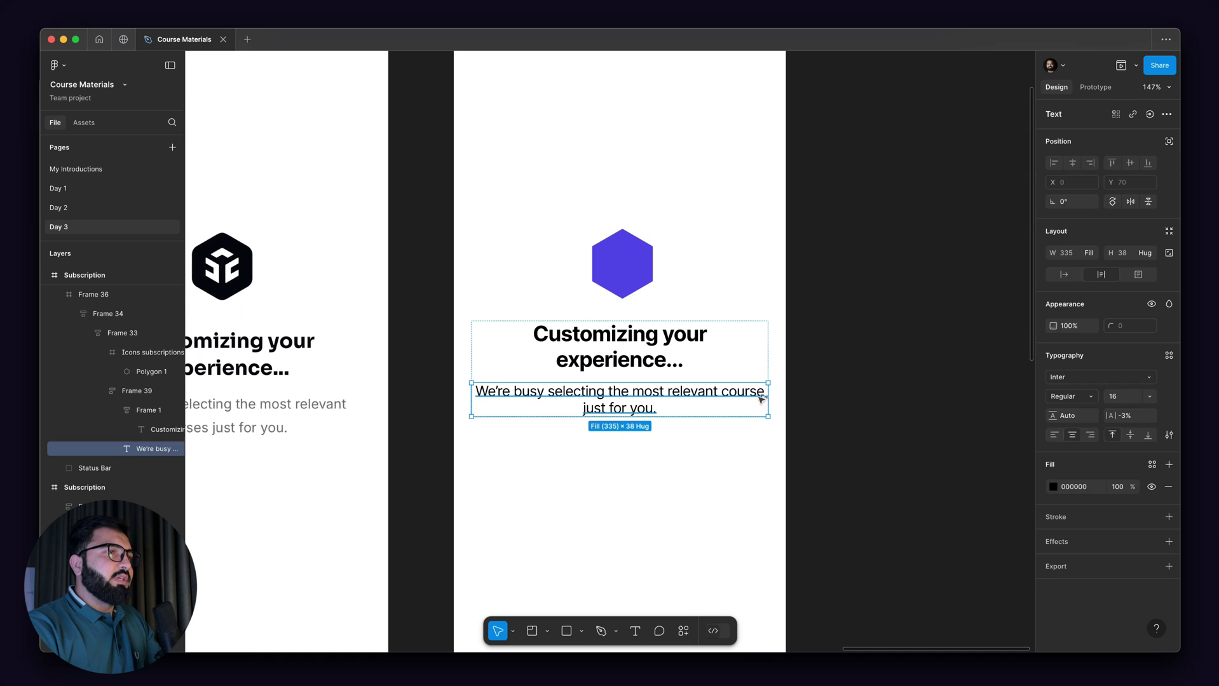
{"action": "left_click_drag", "start_coordinate": [770, 396], "coordinate": [709, 397]}
{"action": "left_click", "coordinate": [734, 391]}
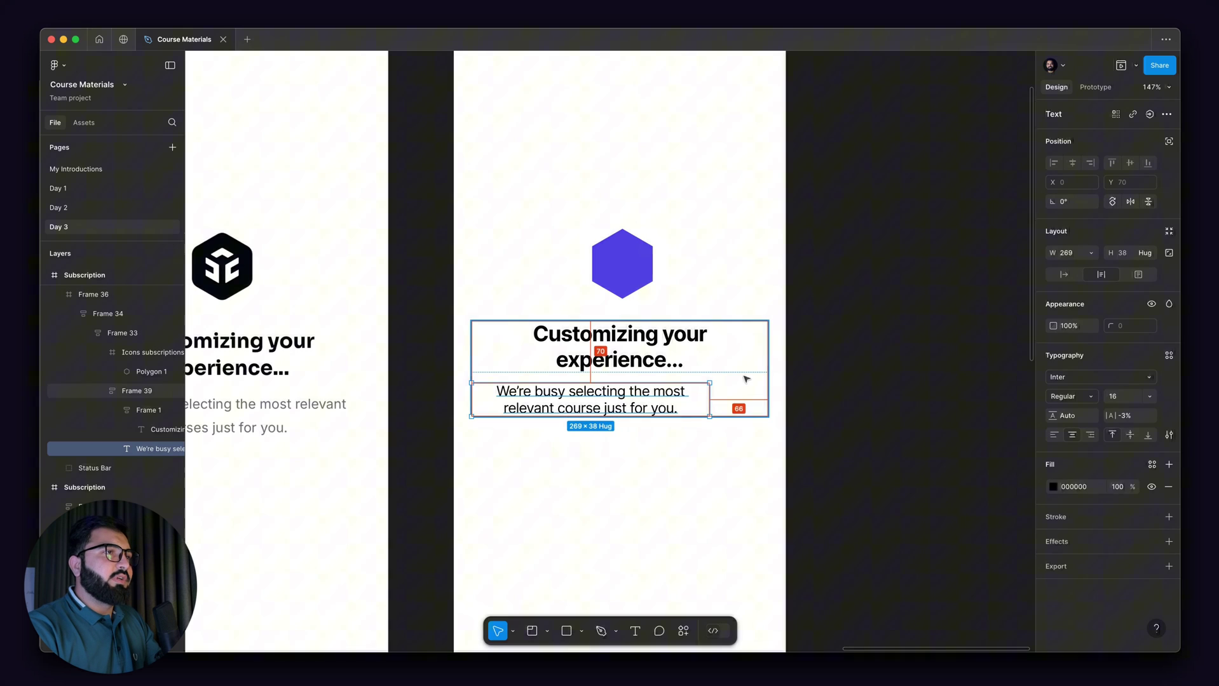
{"action": "left_click", "coordinate": [1131, 285]}
{"action": "left_click", "coordinate": [843, 351]}
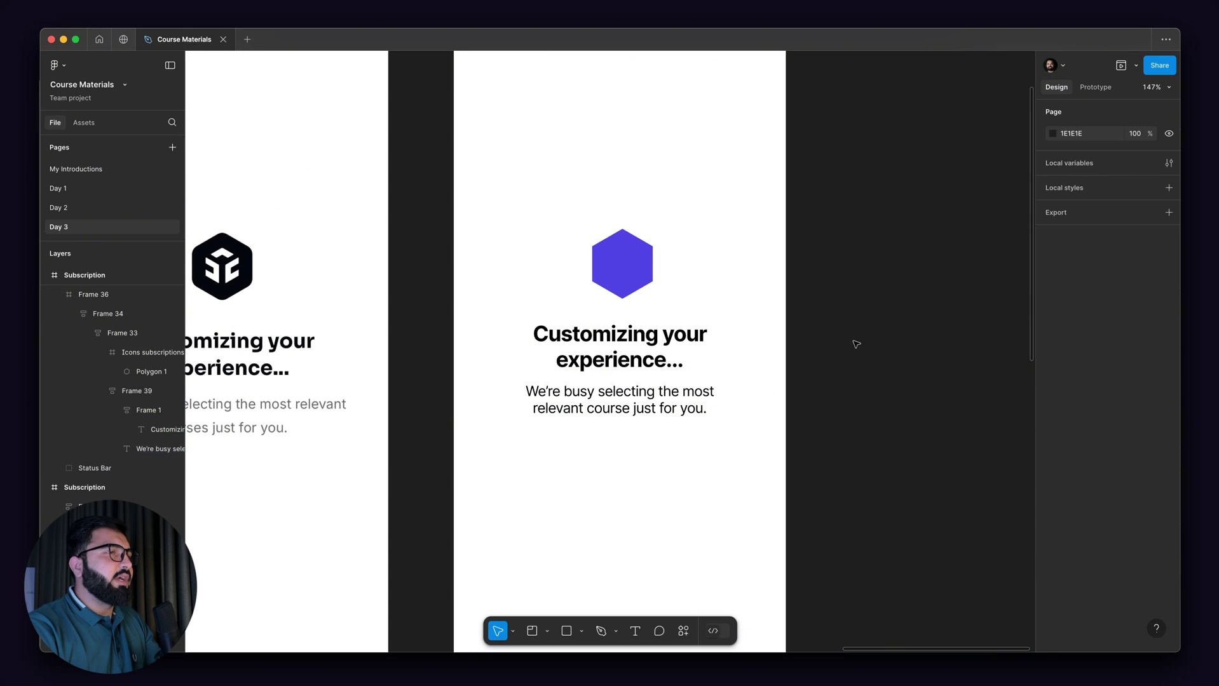
{"action": "scroll", "coordinate": [840, 316], "scroll_direction": "down", "scroll_amount": 5}
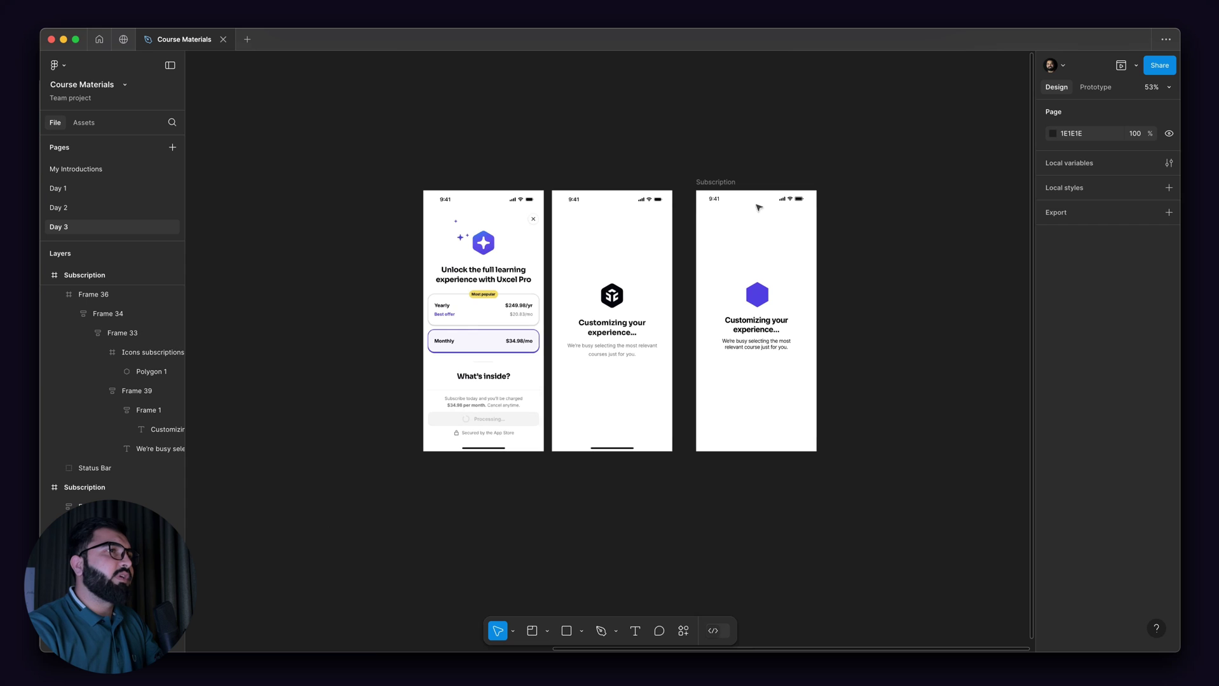
- Rename the frames 'Subscription monthly' and 'Subscription Yearly'
{"action": "left_click", "coordinate": [723, 183]}
{"action": "scroll", "coordinate": [777, 221], "scroll_direction": "down", "scroll_amount": 3}
{"action": "scroll", "coordinate": [395, 365], "scroll_direction": "down", "scroll_amount": 1}
{"action": "scroll", "coordinate": [396, 365], "scroll_direction": "left", "scroll_amount": 5}
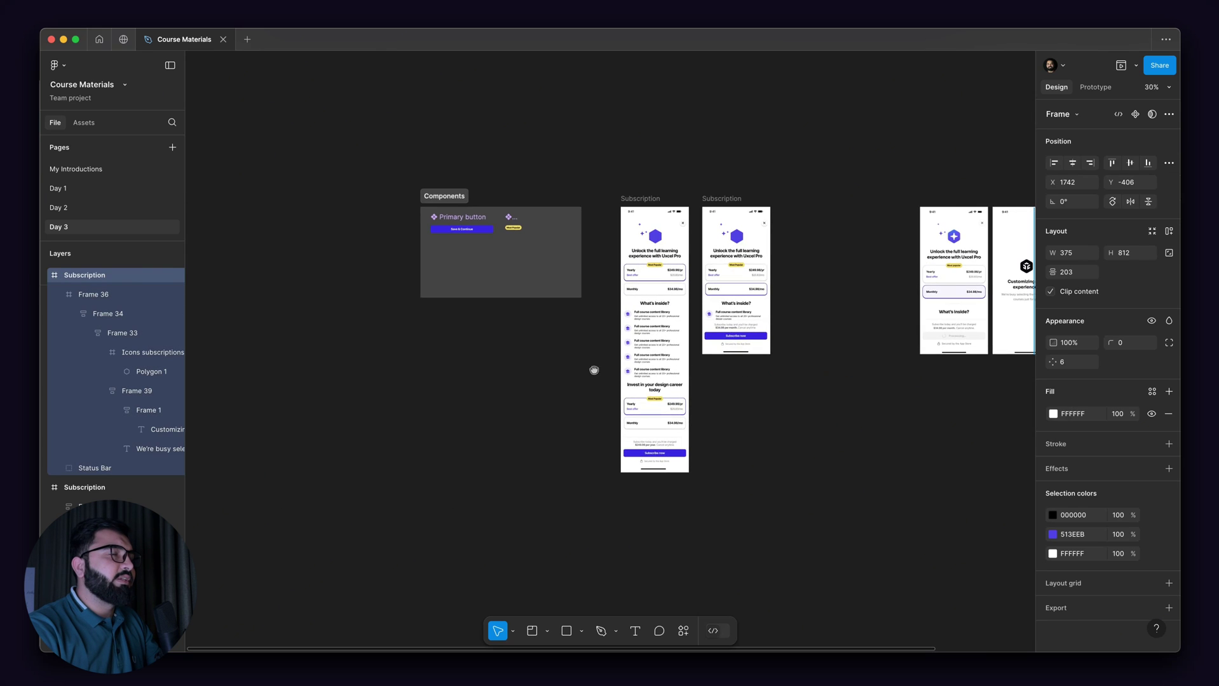
{"action": "scroll", "coordinate": [593, 371], "scroll_direction": "right", "scroll_amount": 5}
{"action": "left_click", "coordinate": [547, 196]}
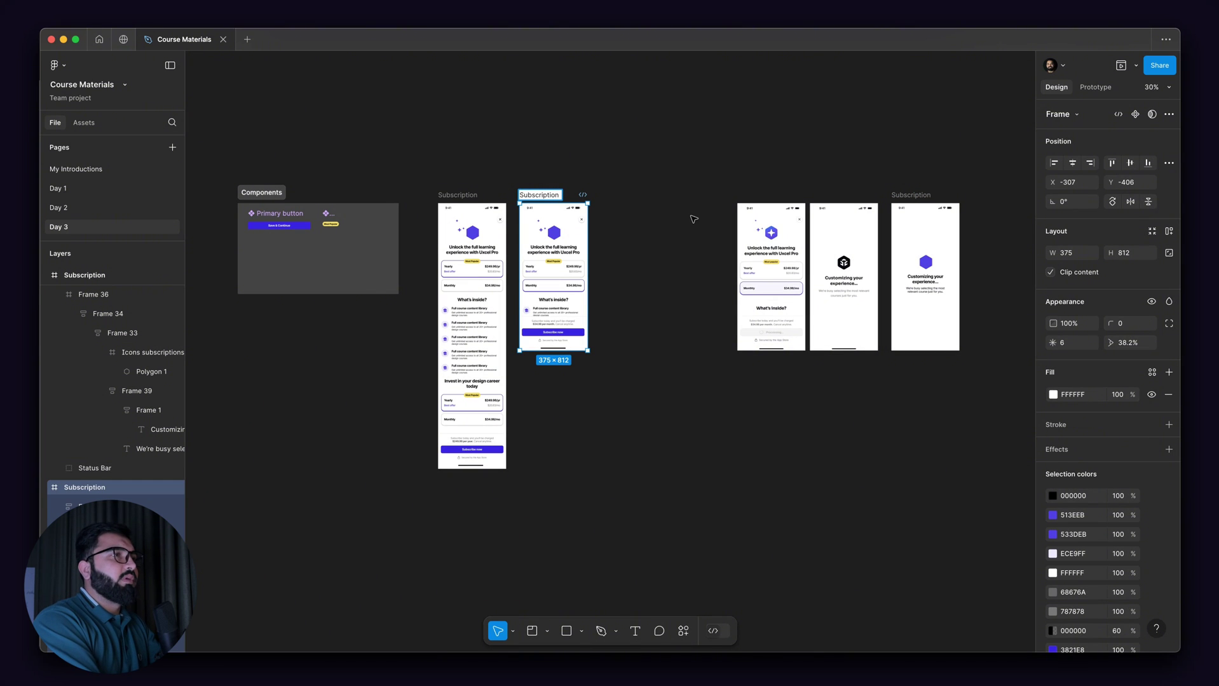
{"action": "type", "text": "monthly"}
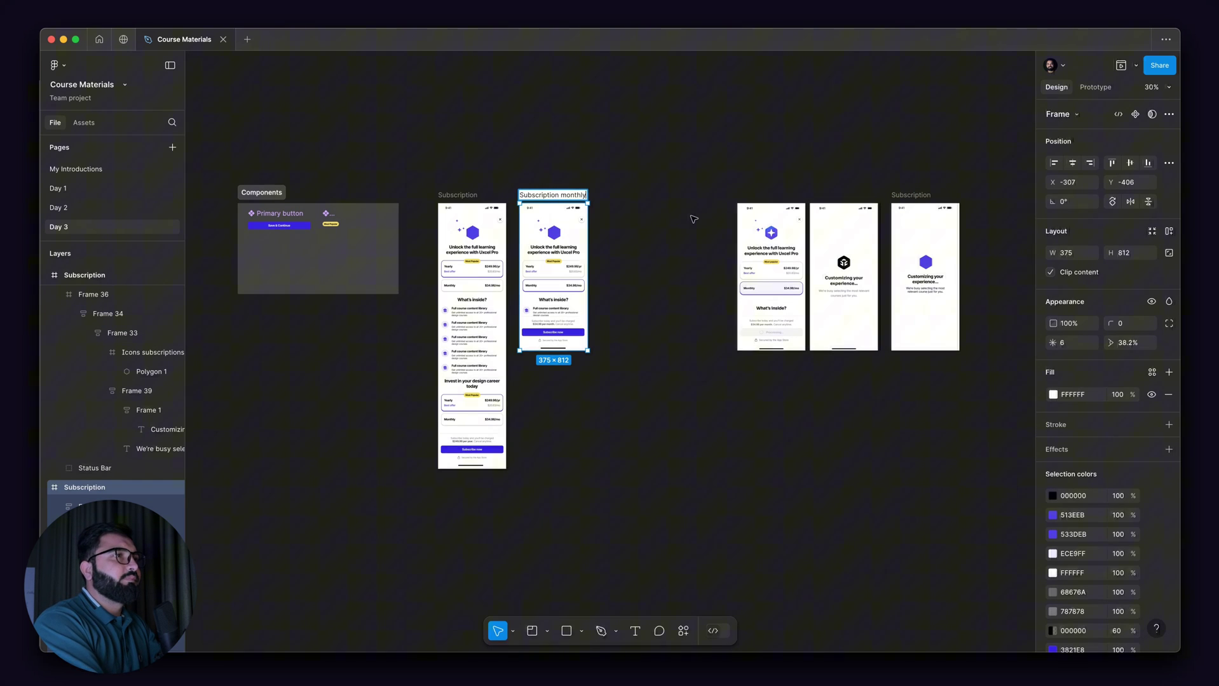
{"action": "left_click", "coordinate": [478, 197]}
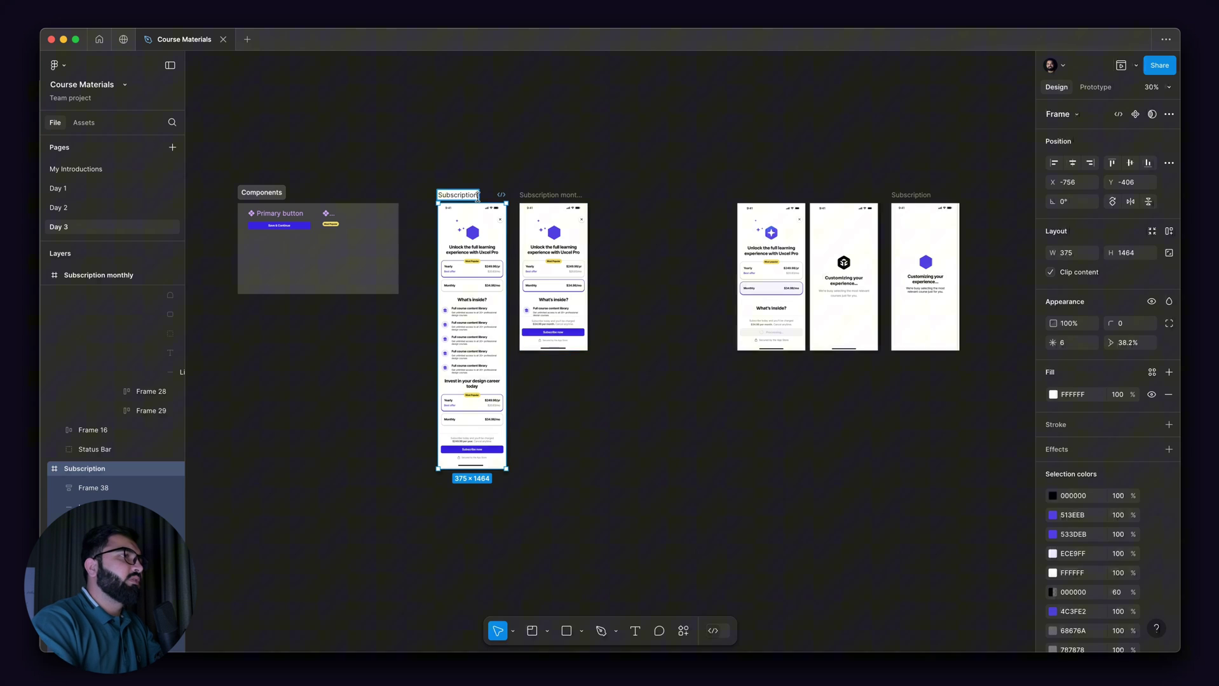
{"action": "type", "text": " Yearly"}
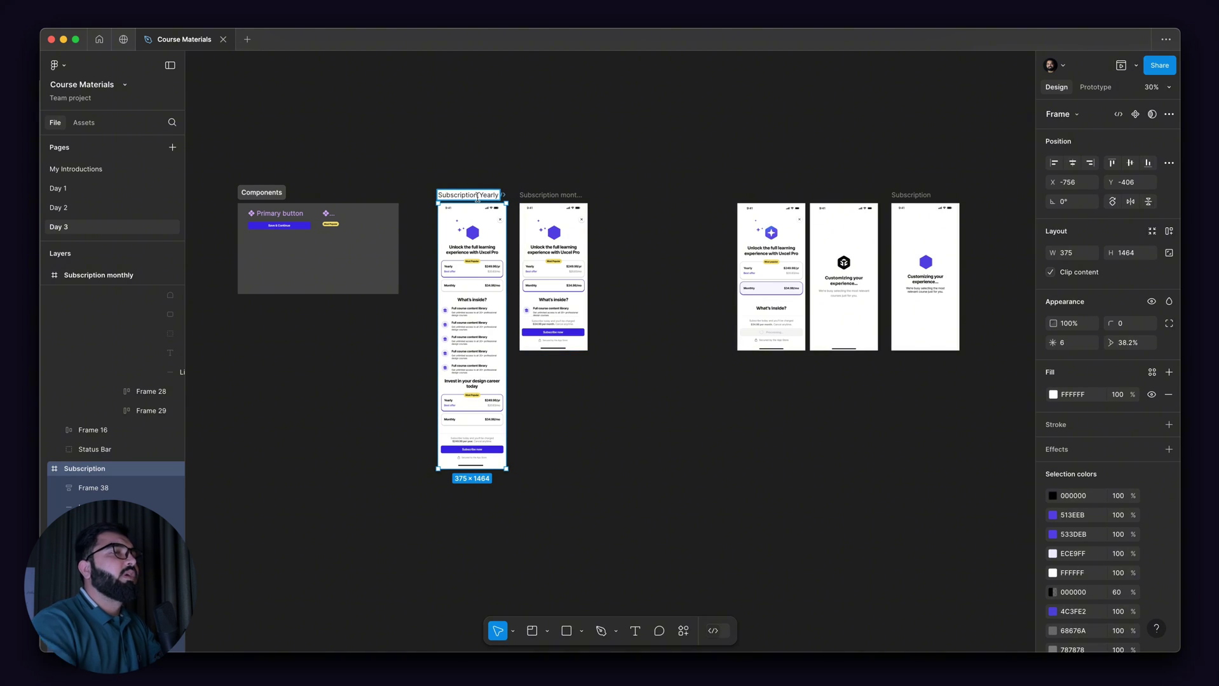
{"action": "left_click", "coordinate": [717, 197]}
- Delete the black-icon screen and line up the processing and loading screens beside Subscription monthly
{"action": "left_click_drag", "start_coordinate": [668, 149], "coordinate": [874, 376]}
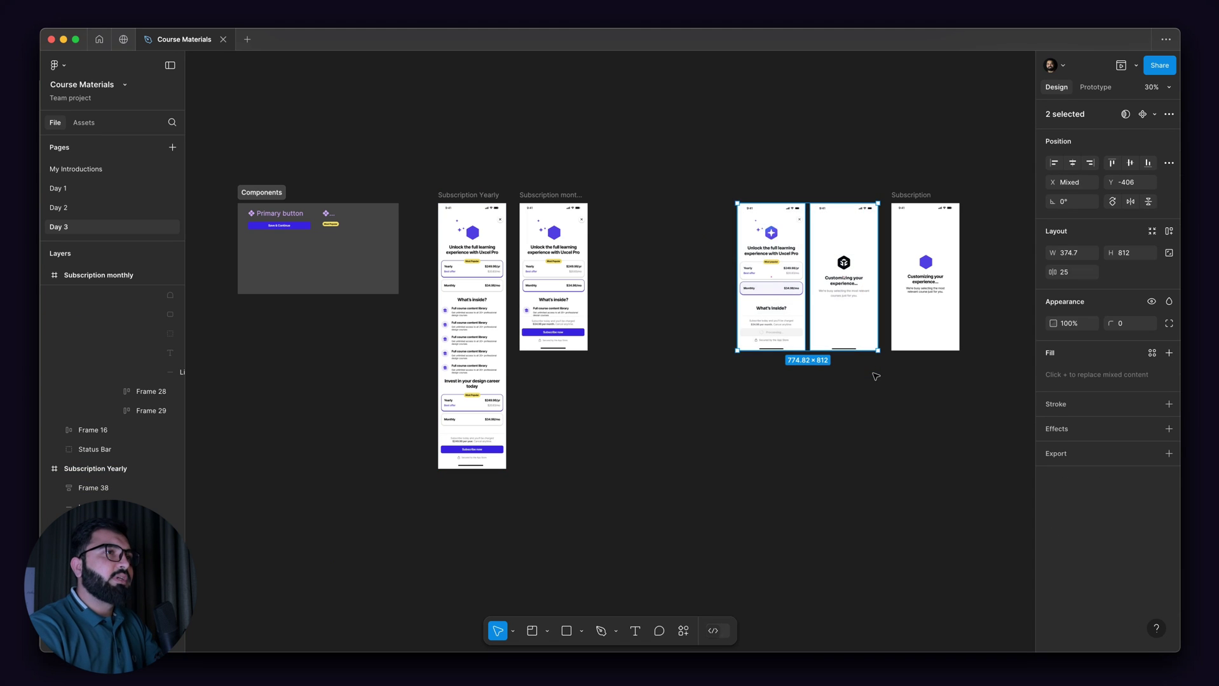
{"action": "left_click_drag", "start_coordinate": [774, 234], "coordinate": [621, 235]}
{"action": "left_click", "coordinate": [828, 241]}
{"action": "key", "text": "Delete"}
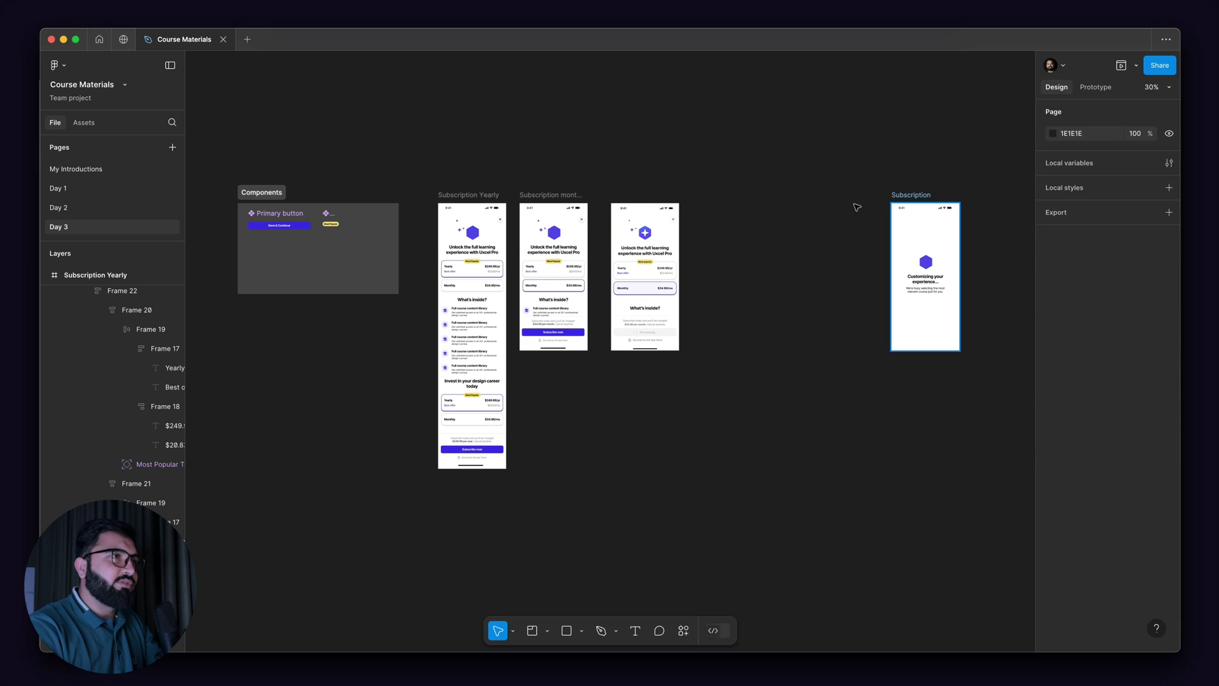
{"action": "left_click_drag", "start_coordinate": [904, 229], "coordinate": [716, 229]}
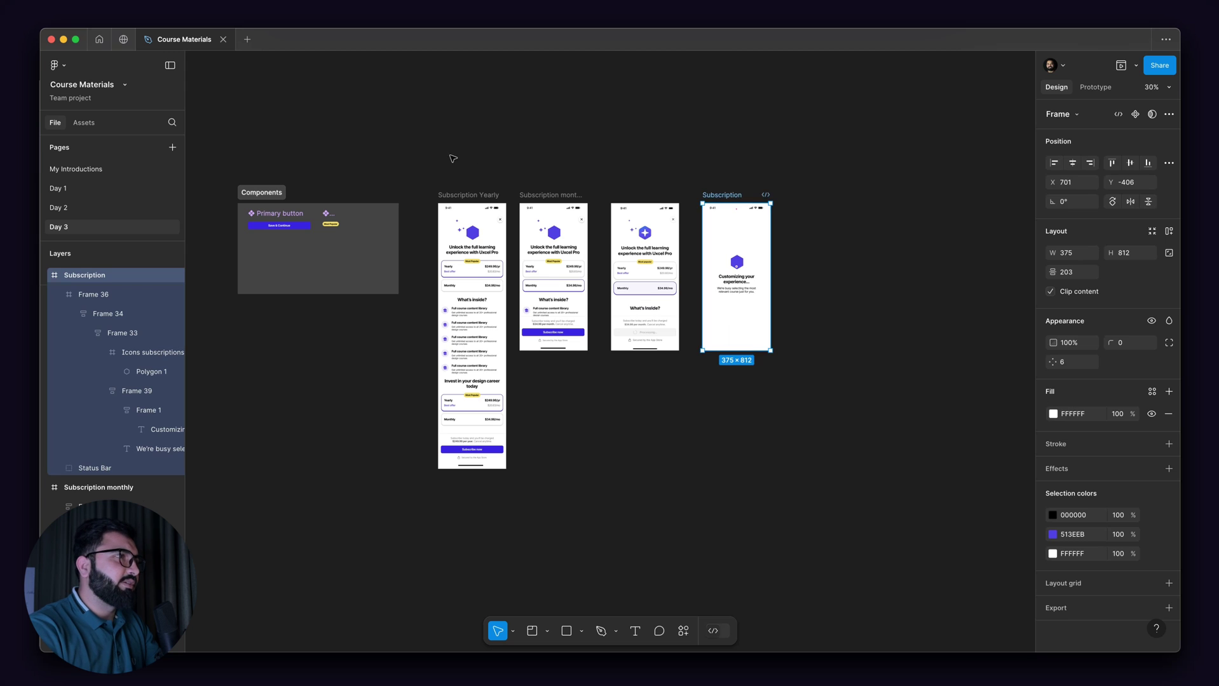
- Wrap all four screens in an auto-layout row, then undo it
{"action": "left_click_drag", "start_coordinate": [409, 160], "coordinate": [810, 504]}
{"action": "key", "text": "shift+a"}
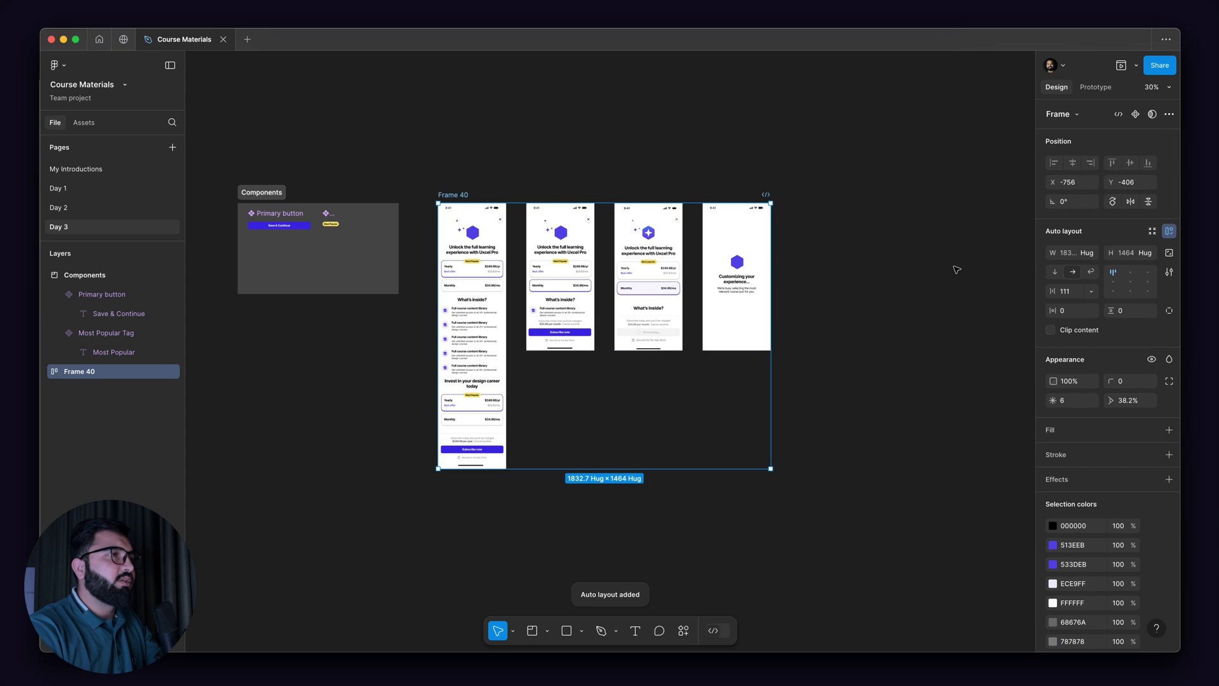
{"action": "key", "text": "ctrl+z"}
{"action": "left_click", "coordinate": [501, 163]}
{"action": "scroll", "coordinate": [589, 261], "scroll_direction": "up", "scroll_amount": 5}
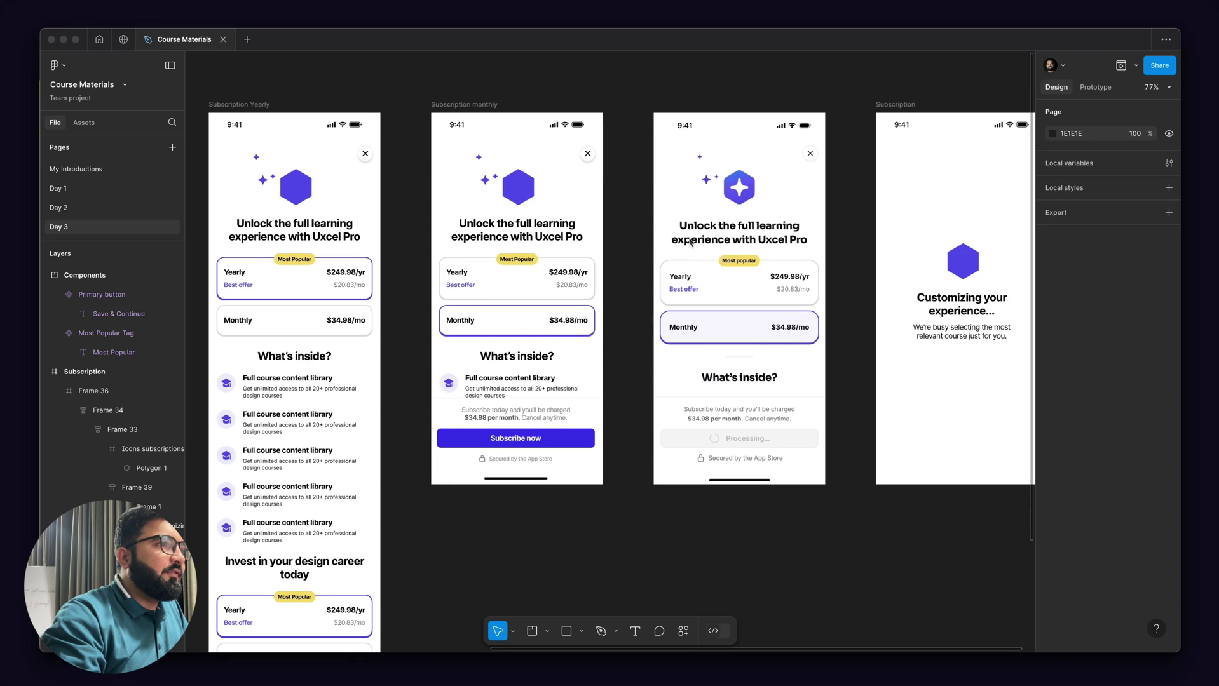
{"action": "scroll", "coordinate": [691, 242], "scroll_direction": "down", "scroll_amount": 5}
{"action": "scroll", "coordinate": [629, 250], "scroll_direction": "down", "scroll_amount": 2}
{"action": "scroll", "coordinate": [624, 250], "scroll_direction": "up", "scroll_amount": 2}
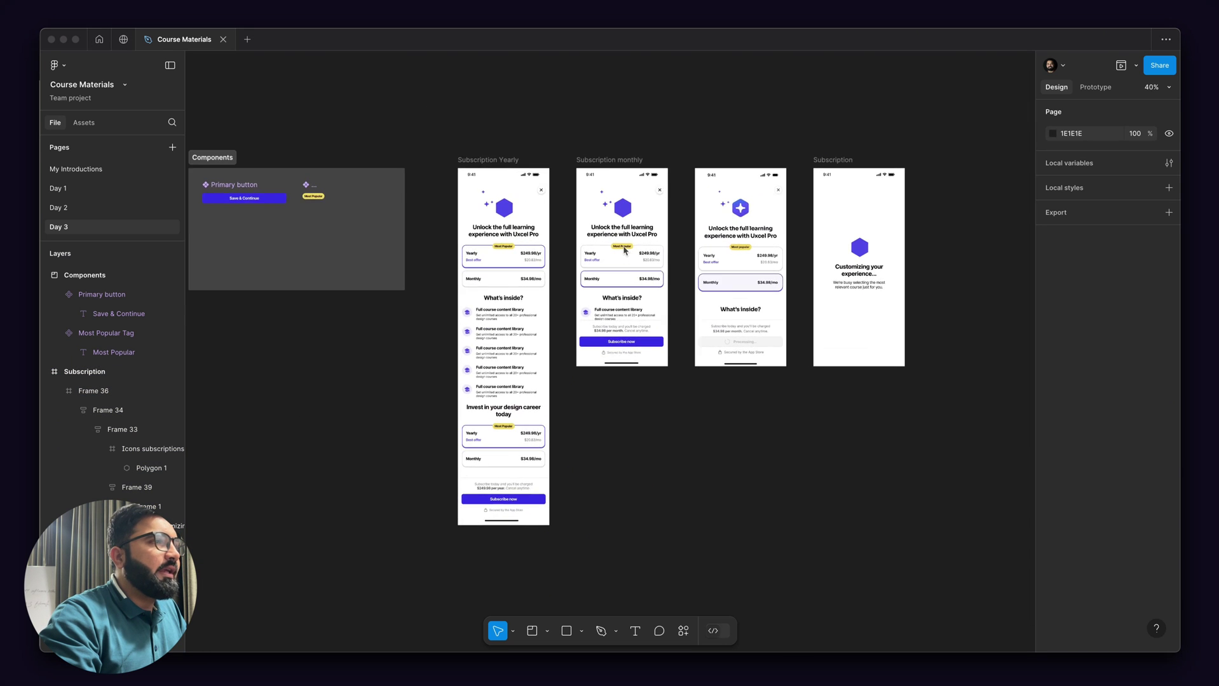
{"action": "scroll", "coordinate": [623, 249], "scroll_direction": "up", "scroll_amount": 1}
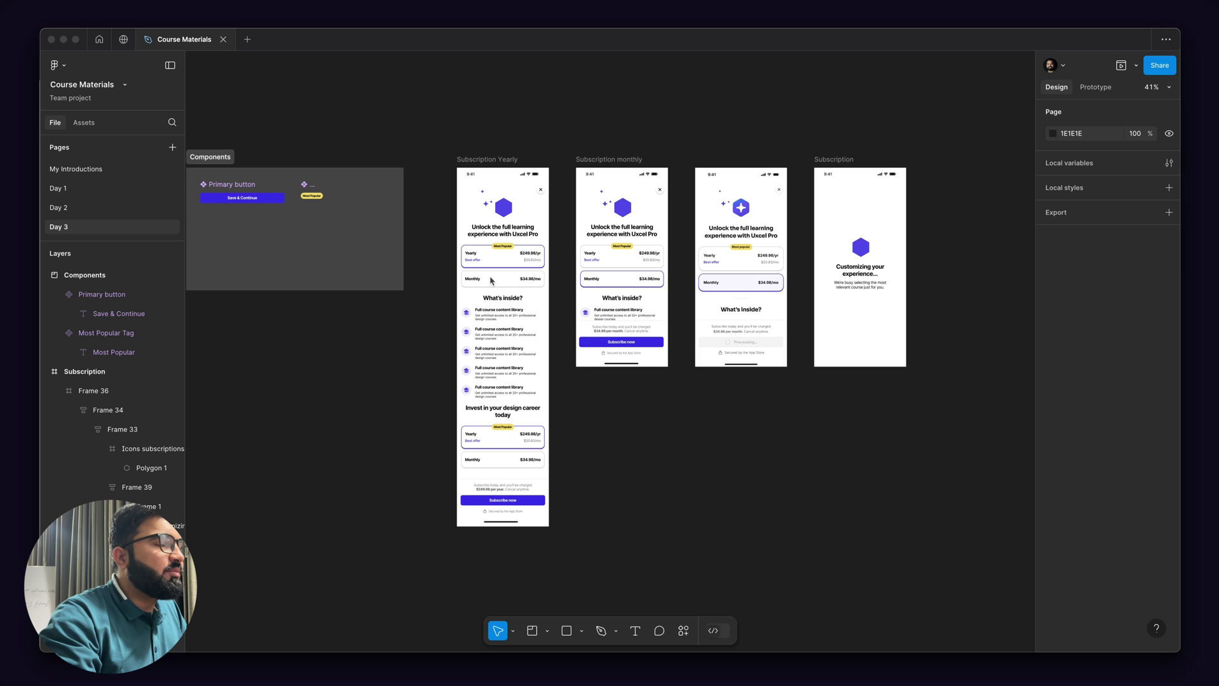
{"action": "scroll", "coordinate": [500, 249], "scroll_direction": "up", "scroll_amount": 5}
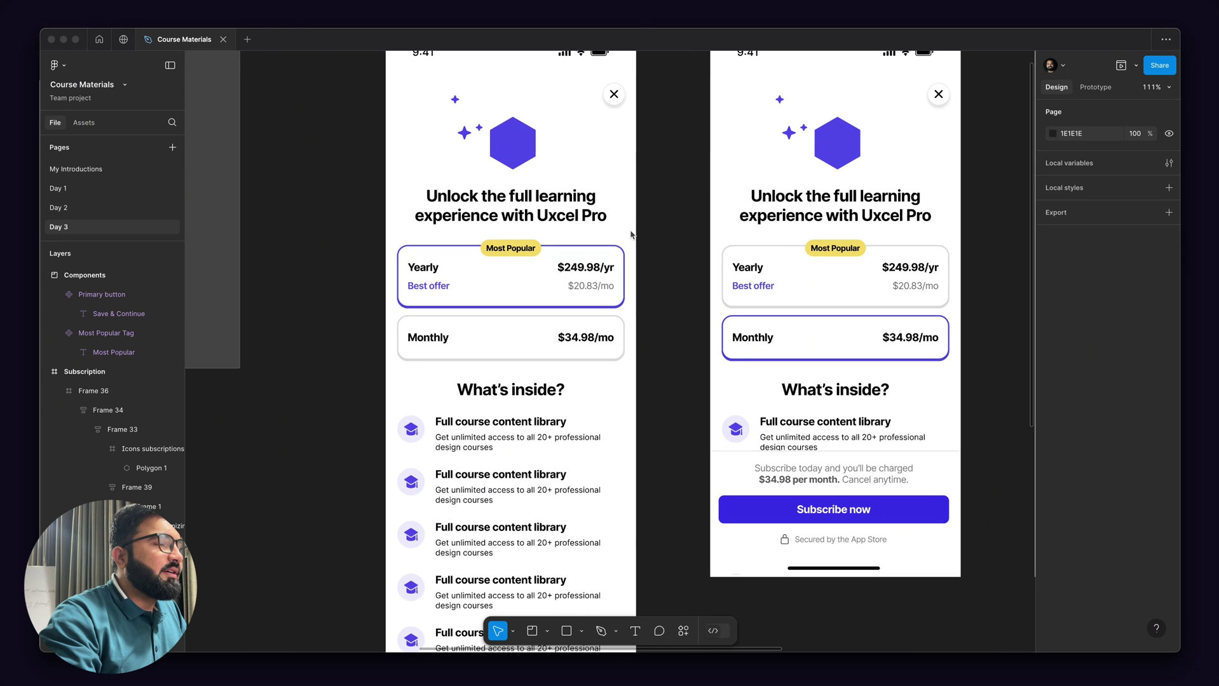
{"action": "scroll", "coordinate": [630, 234], "scroll_direction": "down", "scroll_amount": 2}
{"action": "scroll", "coordinate": [630, 234], "scroll_direction": "down", "scroll_amount": 2}
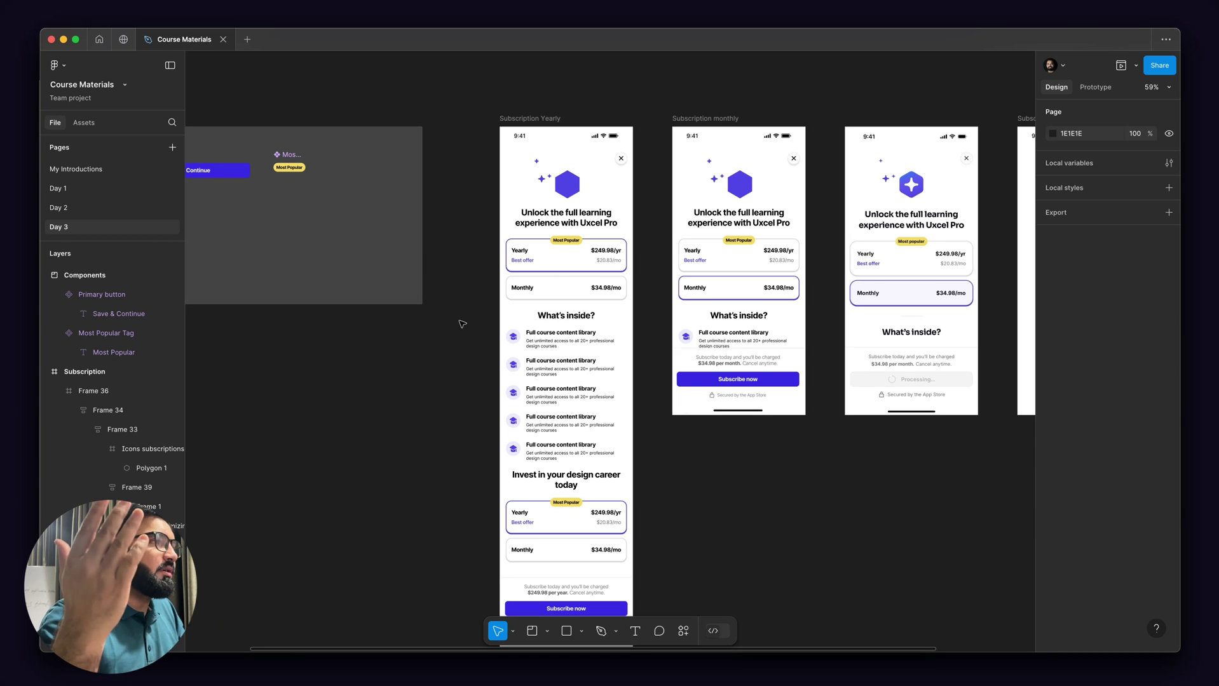
{"action": "scroll", "coordinate": [515, 250], "scroll_direction": "down", "scroll_amount": 2}
{"action": "scroll", "coordinate": [515, 250], "scroll_direction": "down", "scroll_amount": 2}
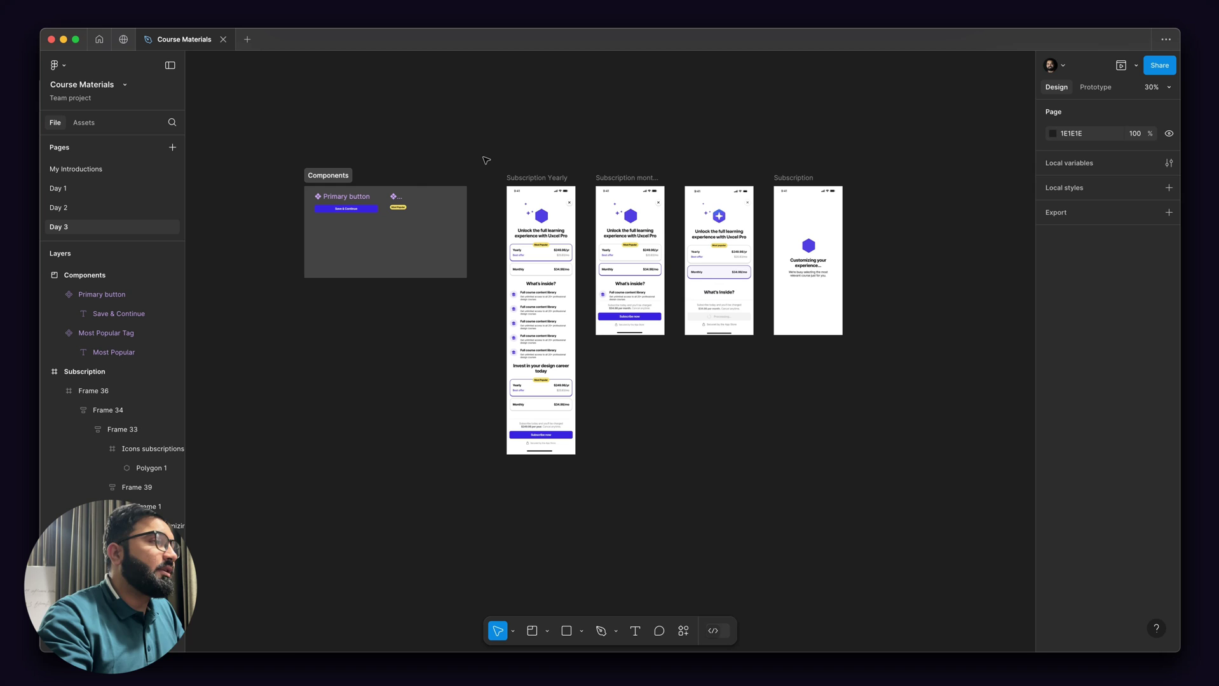
{"action": "scroll", "coordinate": [412, 241], "scroll_direction": "up", "scroll_amount": 2}
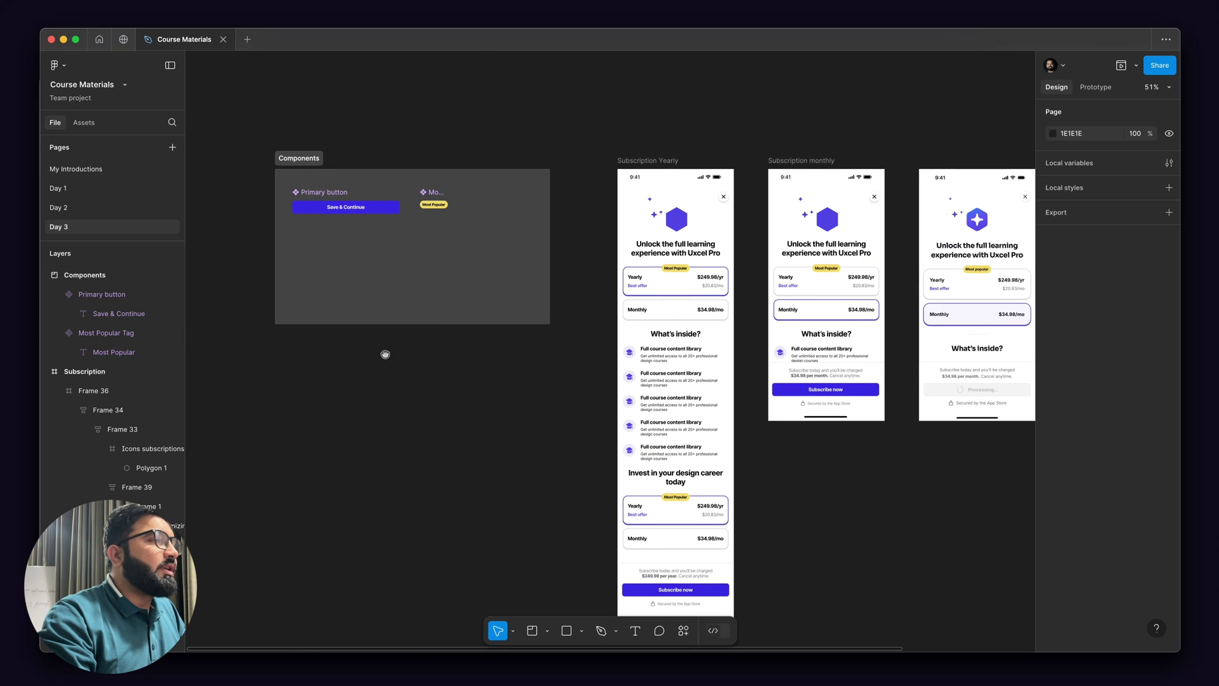
{"action": "scroll", "coordinate": [454, 237], "scroll_direction": "right", "scroll_amount": 2}
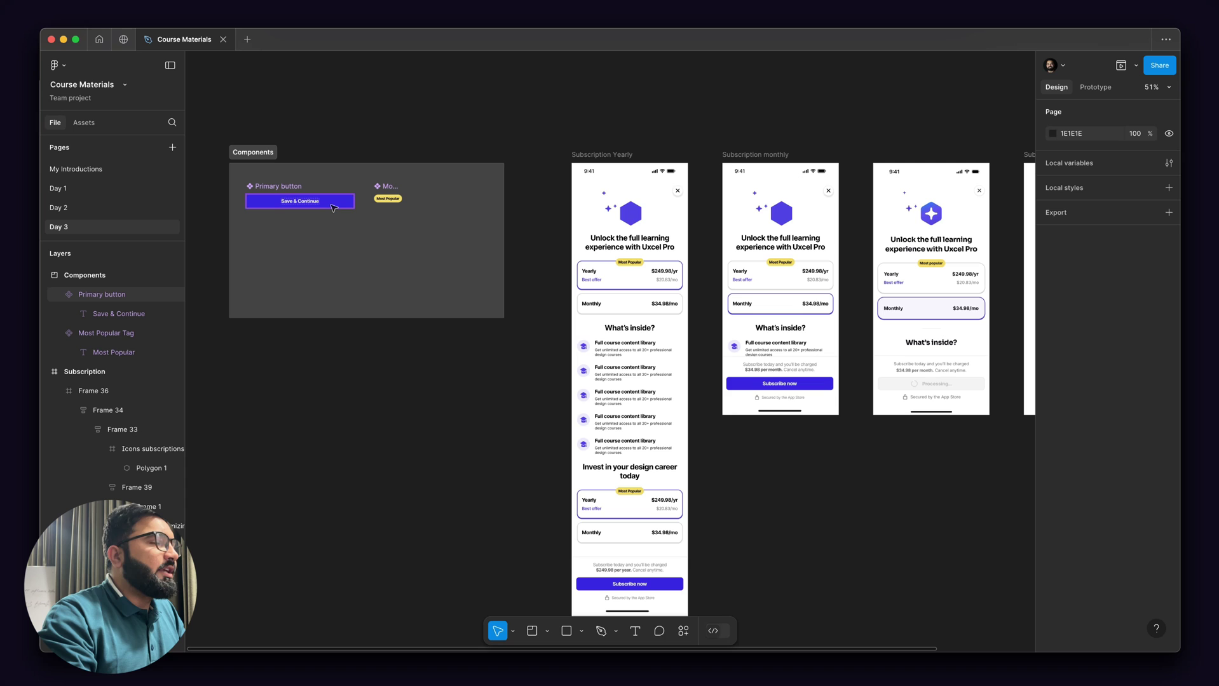
{"action": "left_click", "coordinate": [333, 207]}
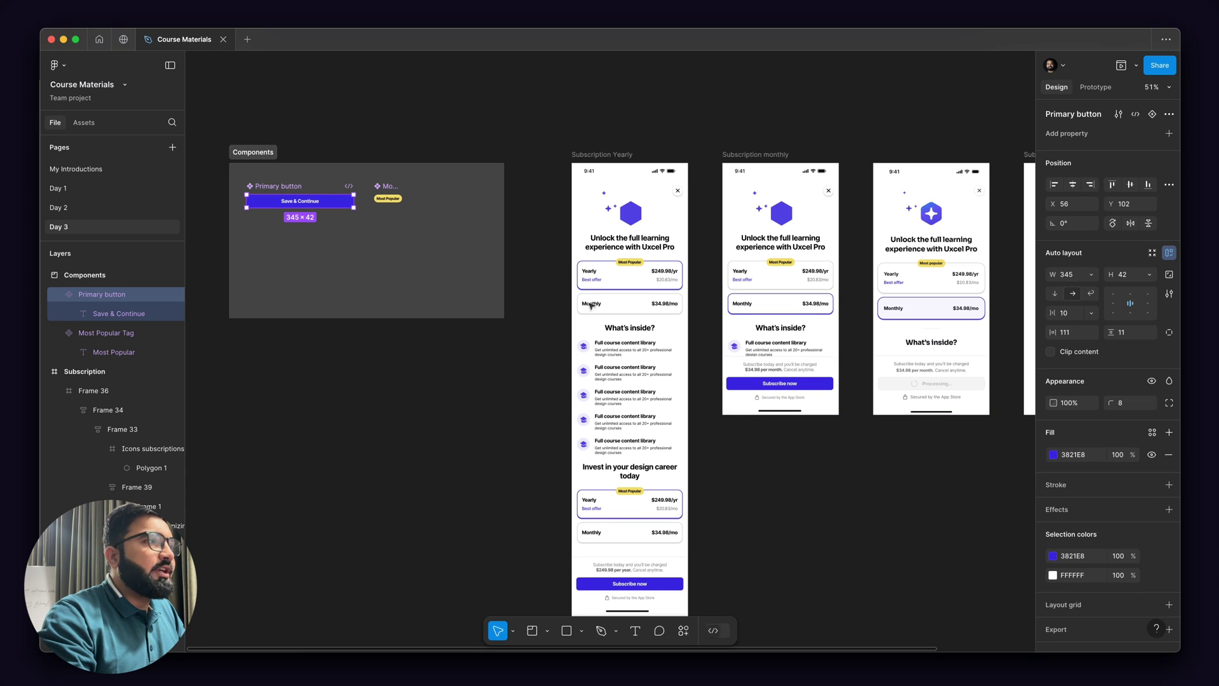
{"action": "left_click", "coordinate": [1052, 456]}
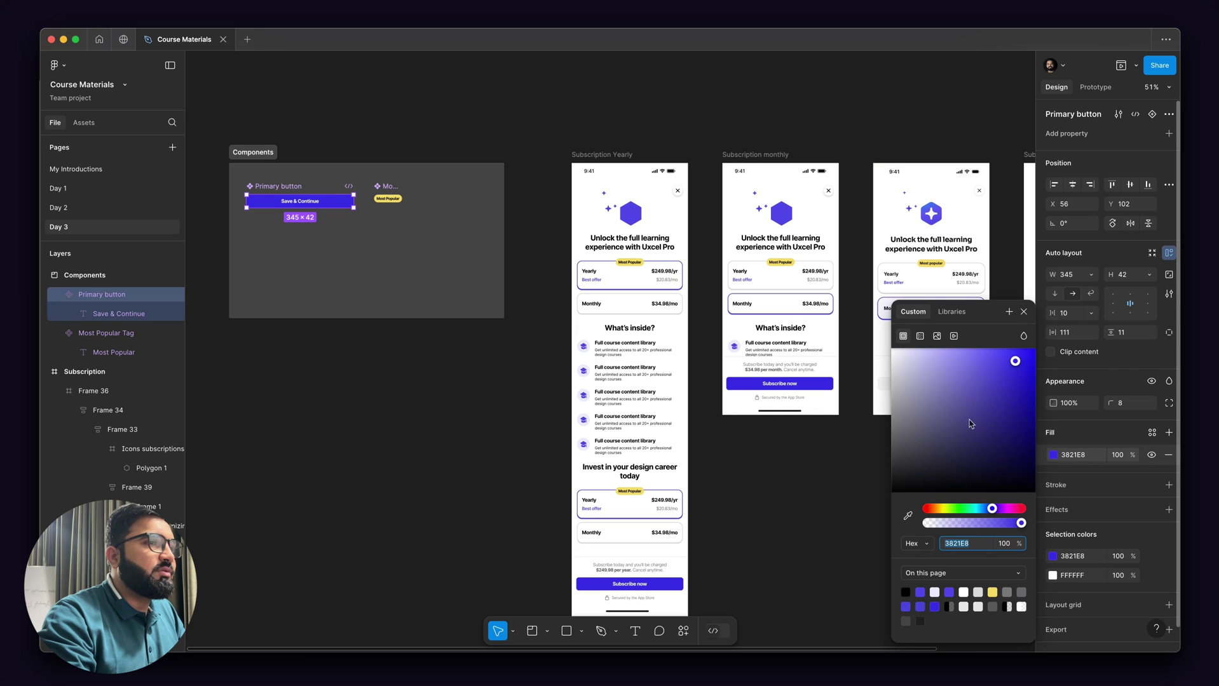
{"action": "left_click", "coordinate": [977, 365]}
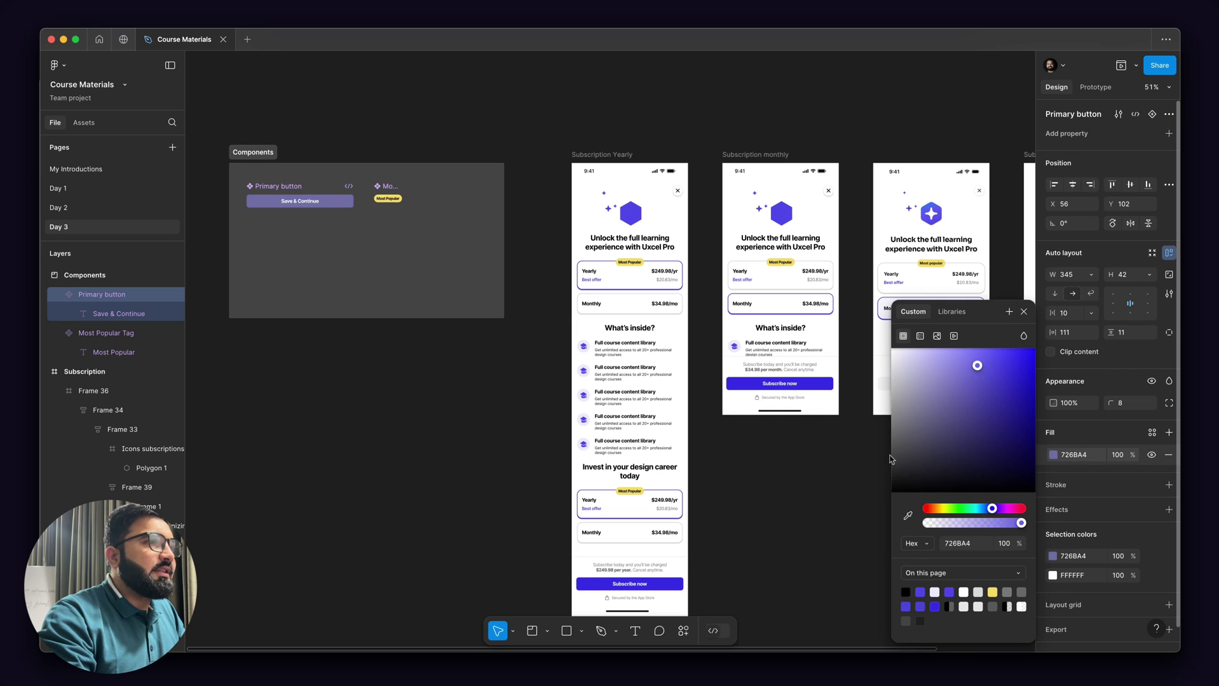
{"action": "left_click_drag", "start_coordinate": [889, 459], "coordinate": [869, 498]}
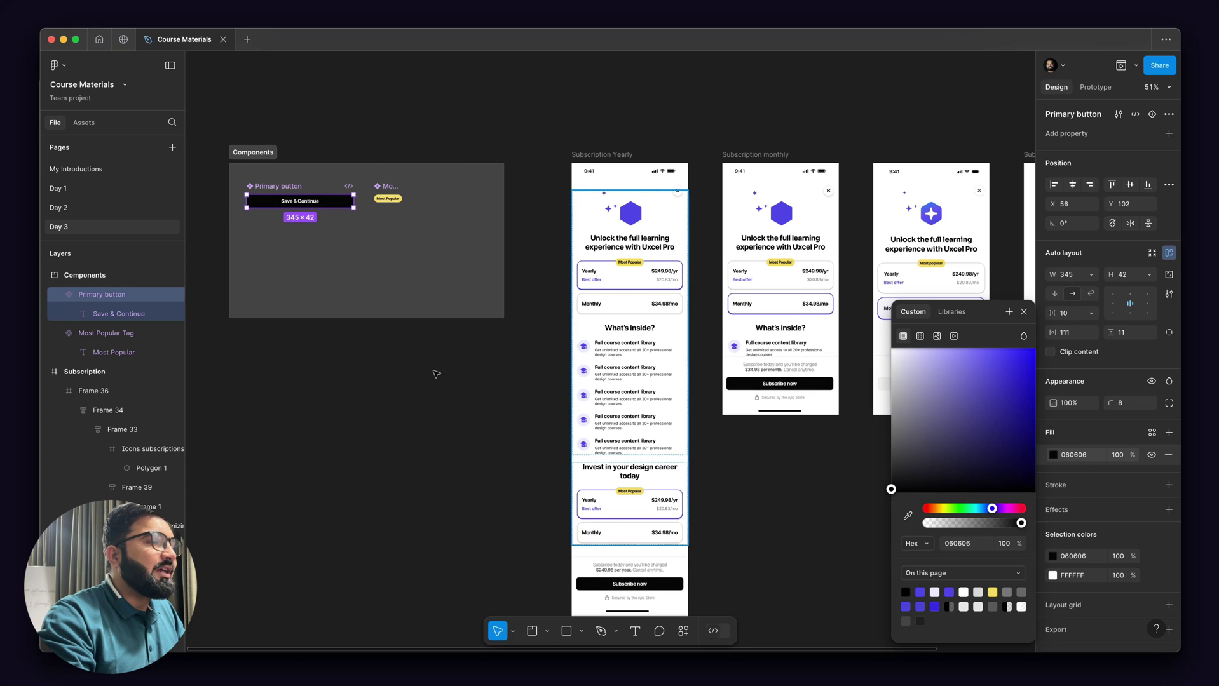
{"action": "scroll", "coordinate": [488, 333], "scroll_direction": "down", "scroll_amount": 3}
{"action": "scroll", "coordinate": [491, 335], "scroll_direction": "down", "scroll_amount": 2}
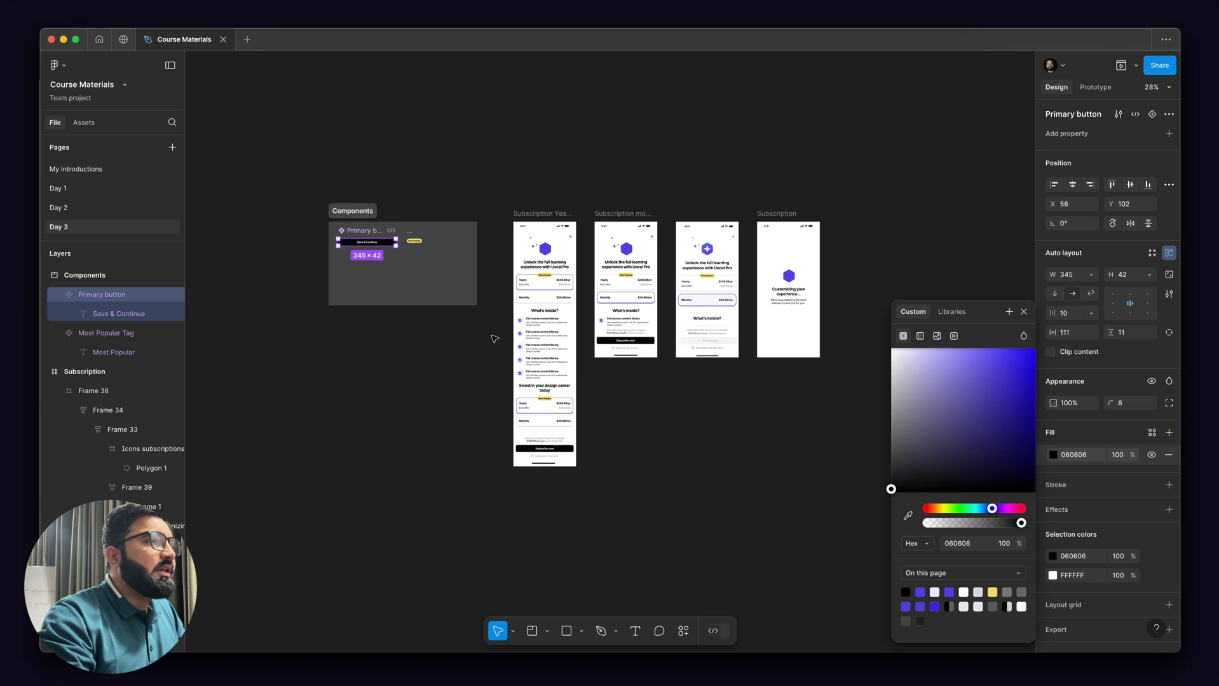
{"action": "scroll", "coordinate": [491, 337], "scroll_direction": "up", "scroll_amount": 2}
{"action": "scroll", "coordinate": [486, 334], "scroll_direction": "up", "scroll_amount": 1}
{"action": "scroll", "coordinate": [443, 302], "scroll_direction": "up", "scroll_amount": 1}
{"action": "scroll", "coordinate": [443, 303], "scroll_direction": "up", "scroll_amount": 1}
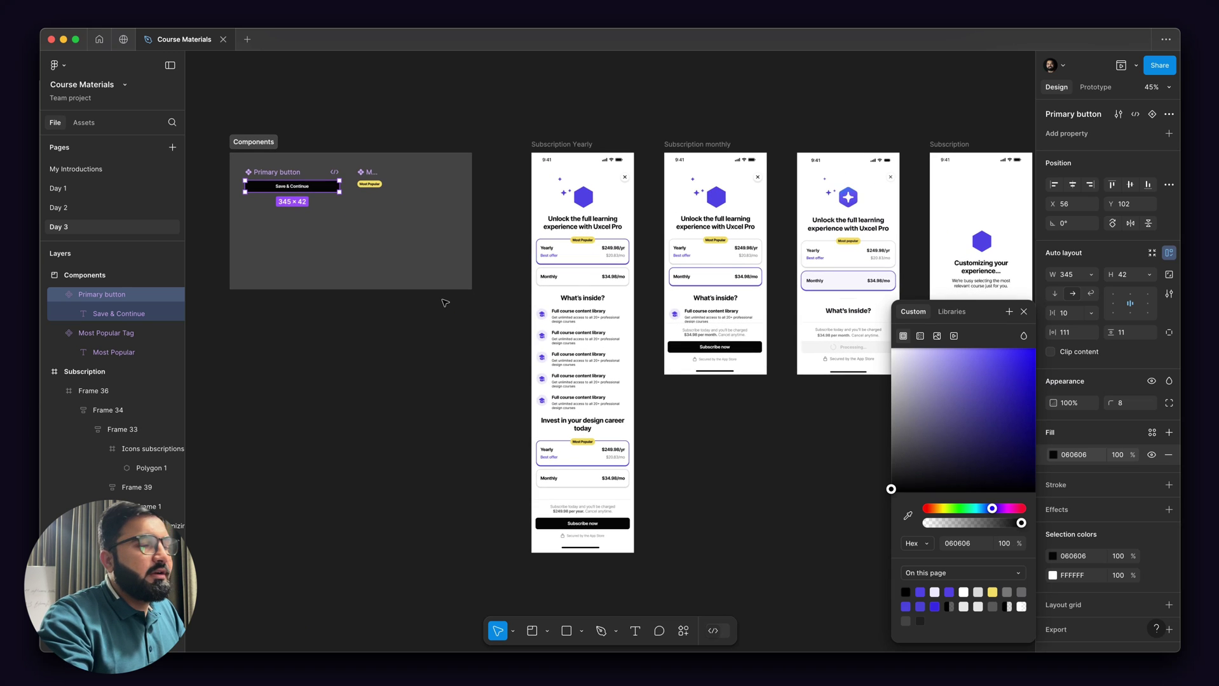
{"action": "scroll", "coordinate": [444, 304], "scroll_direction": "down", "scroll_amount": 2}
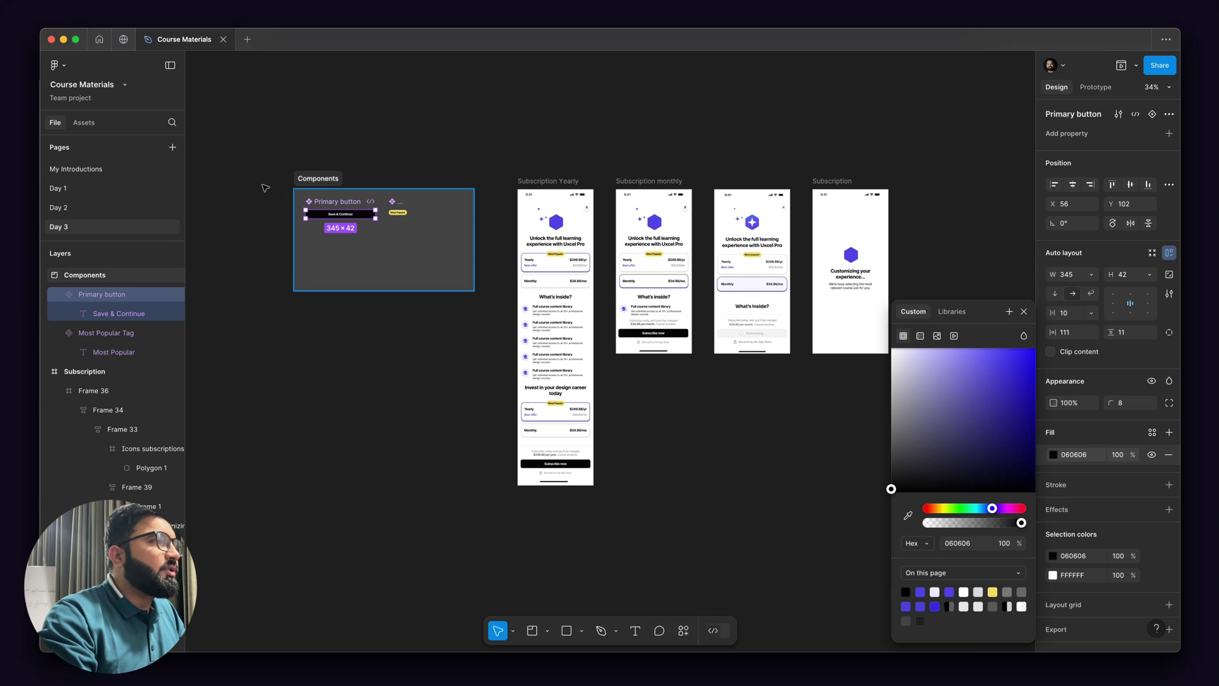
{"action": "scroll", "coordinate": [362, 221], "scroll_direction": "up", "scroll_amount": 1}
{"action": "scroll", "coordinate": [362, 221], "scroll_direction": "up", "scroll_amount": 1}
- Revert the button fill, then give the Most Popular Tag a light teal (ADEBEA) fill
{"action": "key", "text": "ctrl+z"}
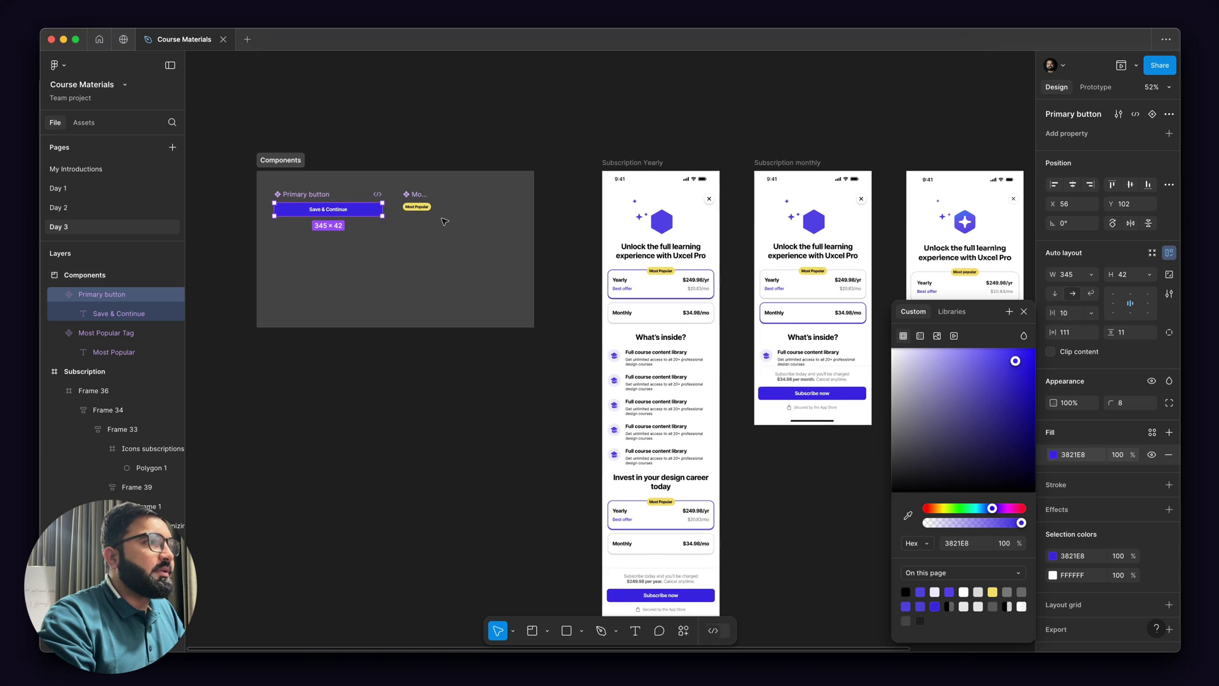
{"action": "scroll", "coordinate": [443, 221], "scroll_direction": "up", "scroll_amount": 1}
{"action": "scroll", "coordinate": [438, 217], "scroll_direction": "up", "scroll_amount": 2}
{"action": "left_click", "coordinate": [417, 200]}
{"action": "scroll", "coordinate": [418, 198], "scroll_direction": "up", "scroll_amount": 3}
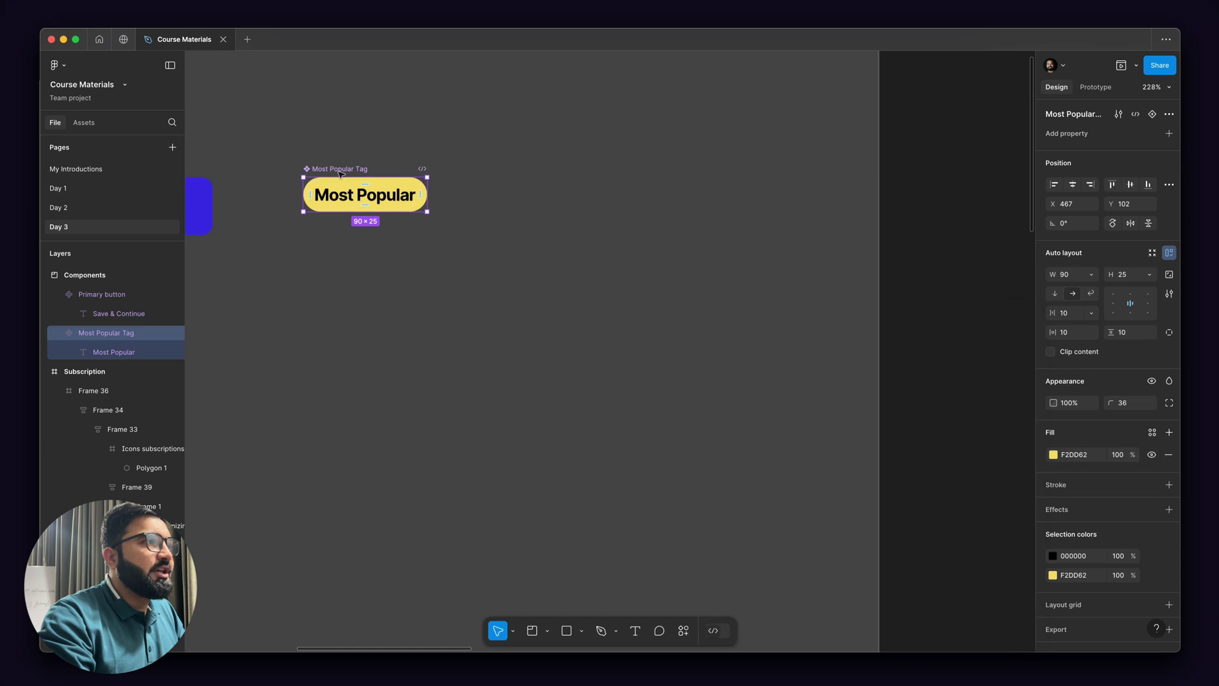
{"action": "scroll", "coordinate": [339, 173], "scroll_direction": "up", "scroll_amount": 1}
{"action": "scroll", "coordinate": [339, 172], "scroll_direction": "down", "scroll_amount": 1}
{"action": "scroll", "coordinate": [339, 173], "scroll_direction": "down", "scroll_amount": 3}
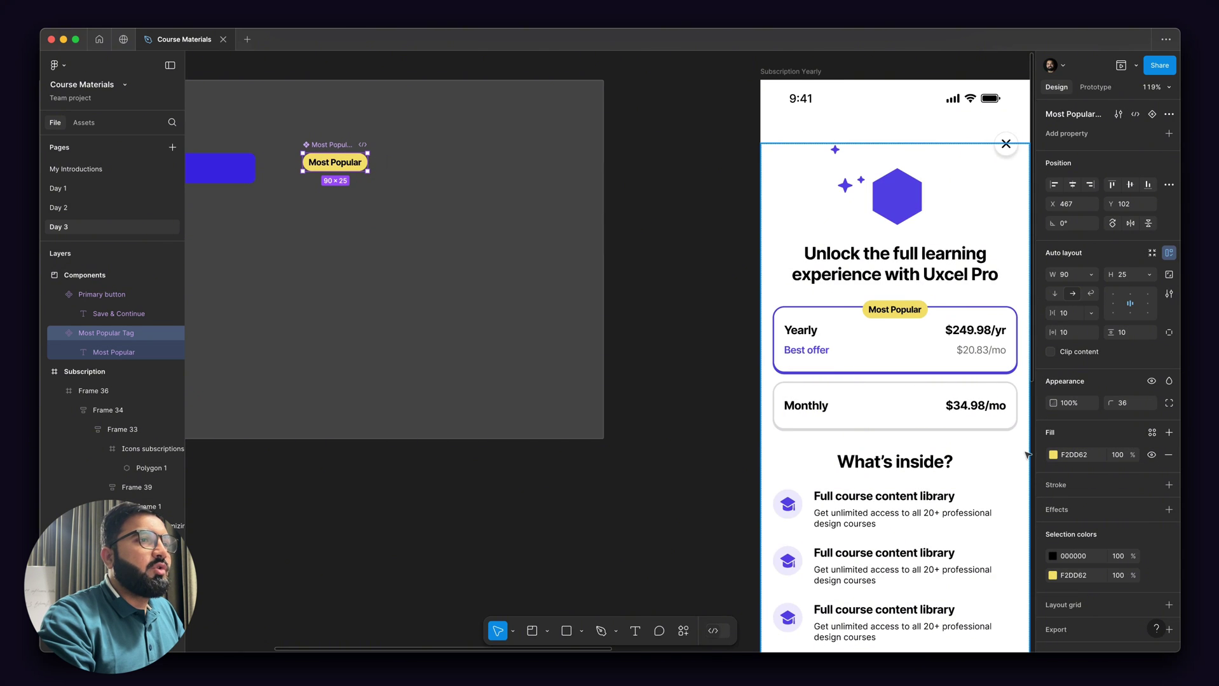
{"action": "left_click", "coordinate": [1053, 455]}
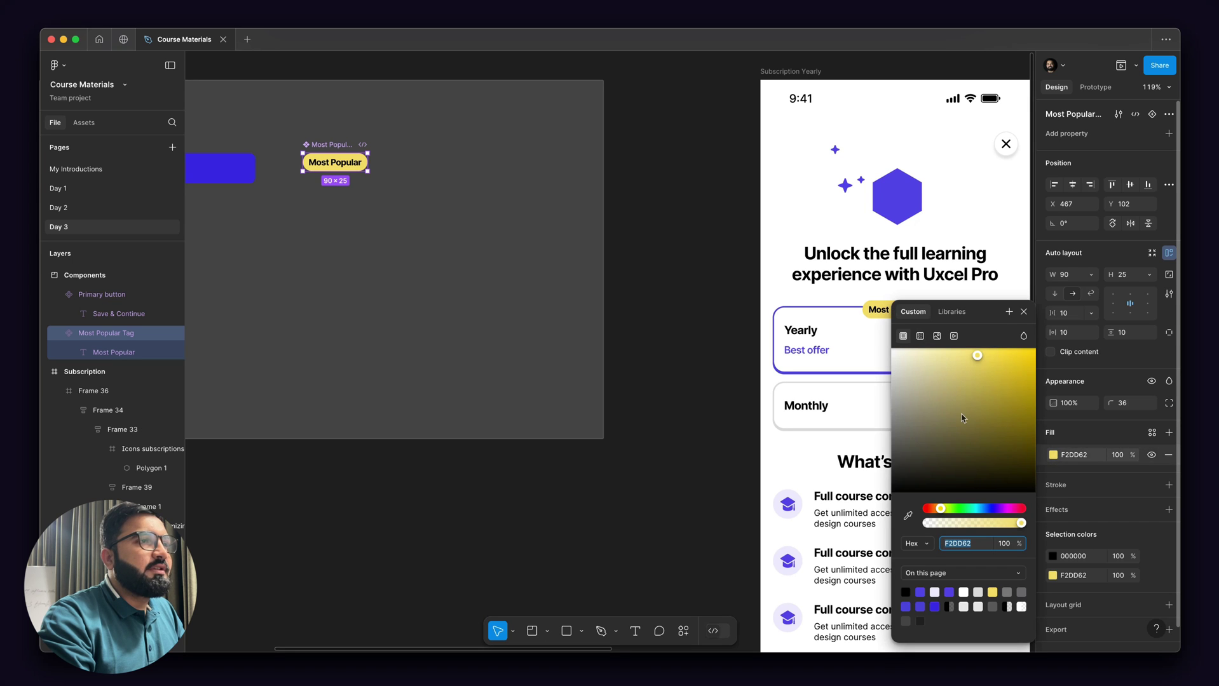
{"action": "left_click_drag", "start_coordinate": [961, 417], "coordinate": [995, 368]}
{"action": "left_click_drag", "start_coordinate": [939, 509], "coordinate": [973, 506]}
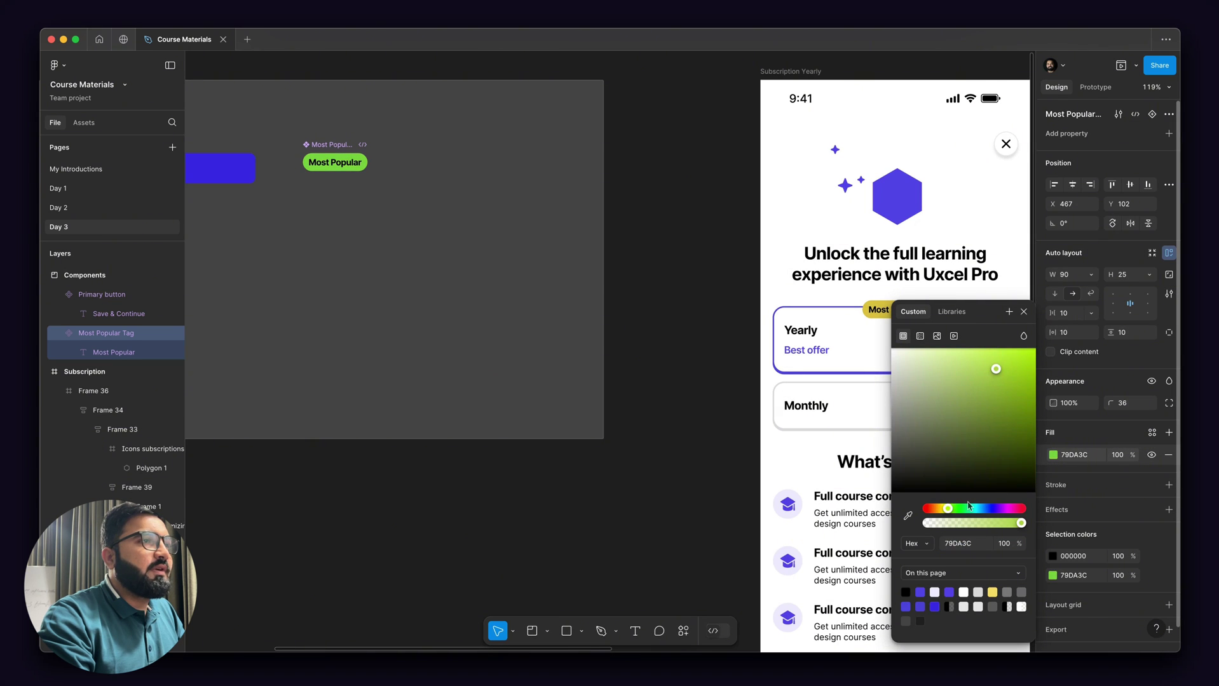
{"action": "scroll", "coordinate": [489, 318], "scroll_direction": "down", "scroll_amount": 5}
{"action": "scroll", "coordinate": [488, 318], "scroll_direction": "down", "scroll_amount": 3}
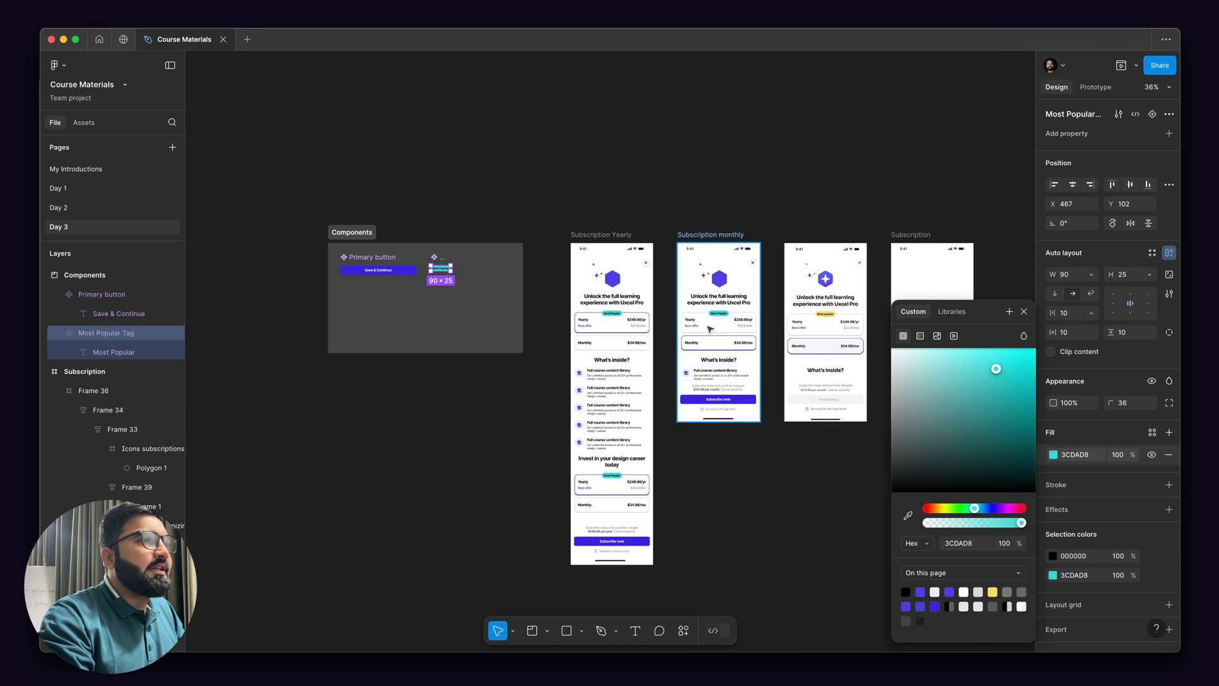
{"action": "scroll", "coordinate": [489, 318], "scroll_direction": "up", "scroll_amount": 2}
{"action": "scroll", "coordinate": [844, 388], "scroll_direction": "down", "scroll_amount": 2}
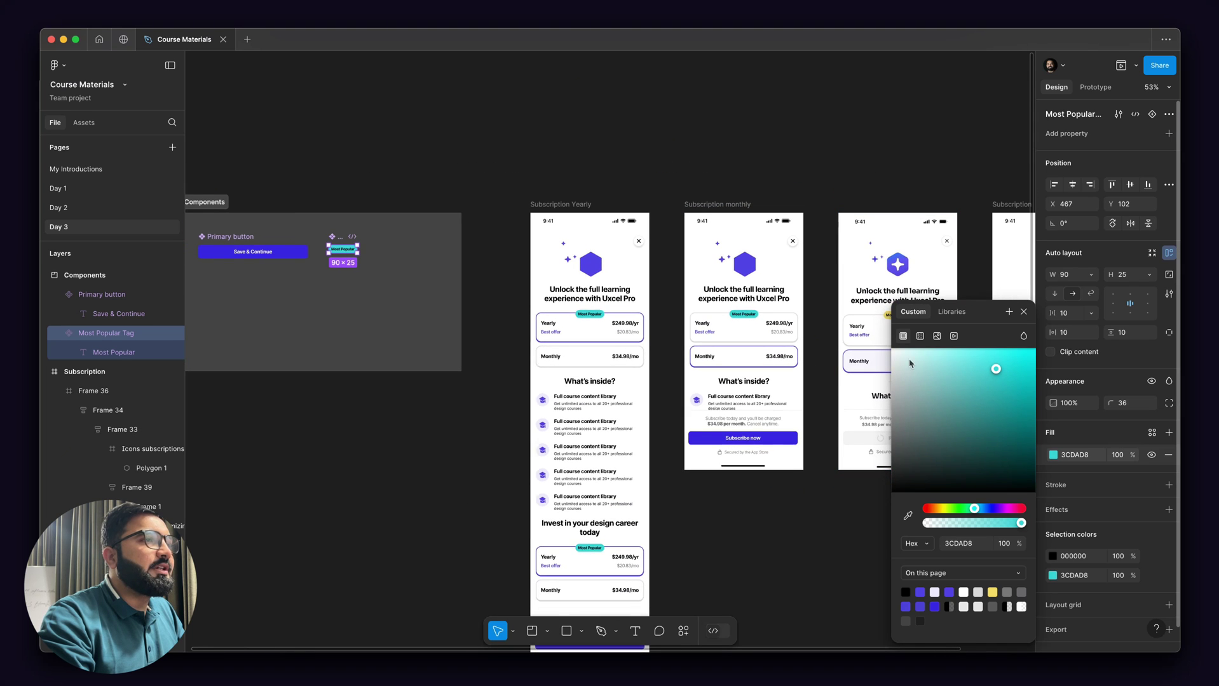
{"action": "key", "text": "ctrl+z"}
{"action": "key", "text": "ctrl+z"}
{"action": "key", "text": "ctrl+z"}
{"action": "key", "text": "ctrl+z"}
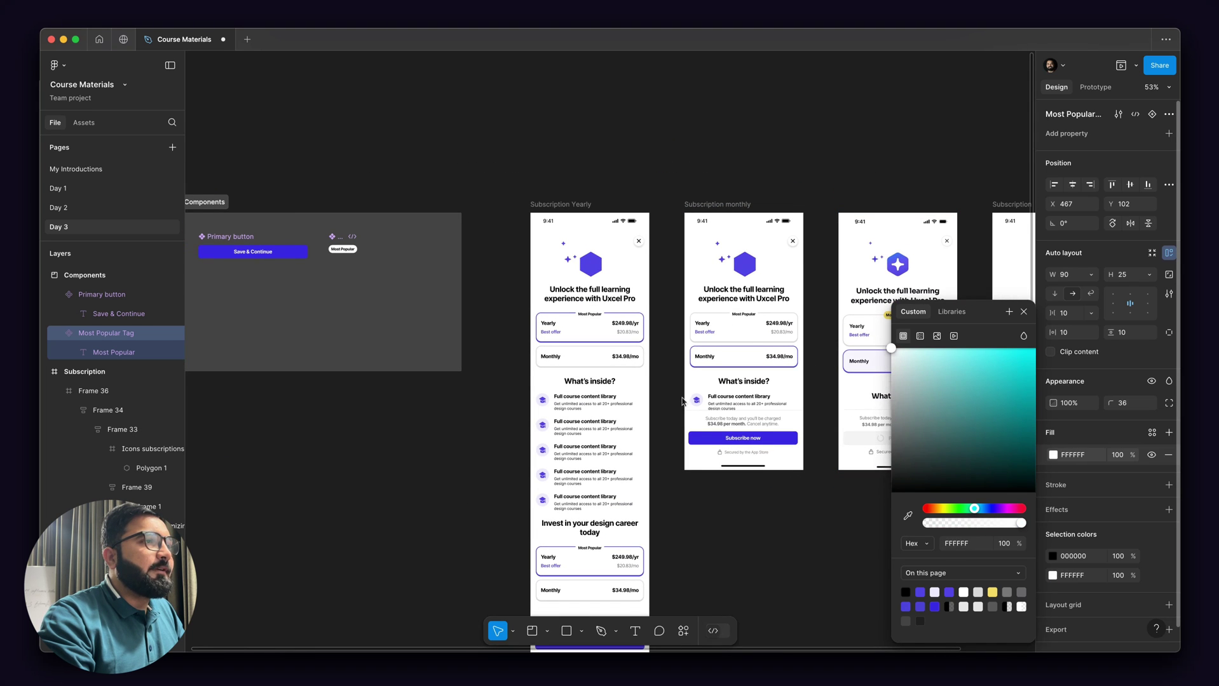
{"action": "left_click", "coordinate": [913, 360]}
{"action": "scroll", "coordinate": [730, 315], "scroll_direction": "down", "scroll_amount": 2}
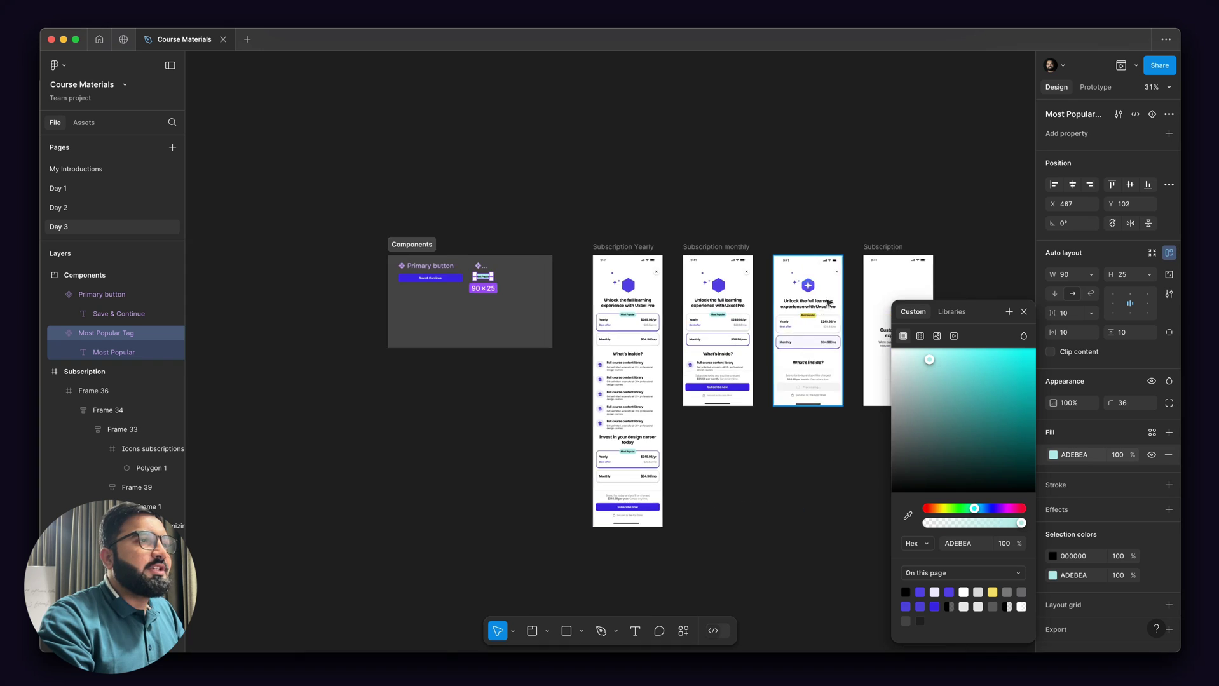
{"action": "scroll", "coordinate": [772, 313], "scroll_direction": "up", "scroll_amount": 8}
{"action": "scroll", "coordinate": [772, 313], "scroll_direction": "down", "scroll_amount": 5}
{"action": "left_click", "coordinate": [784, 296]}
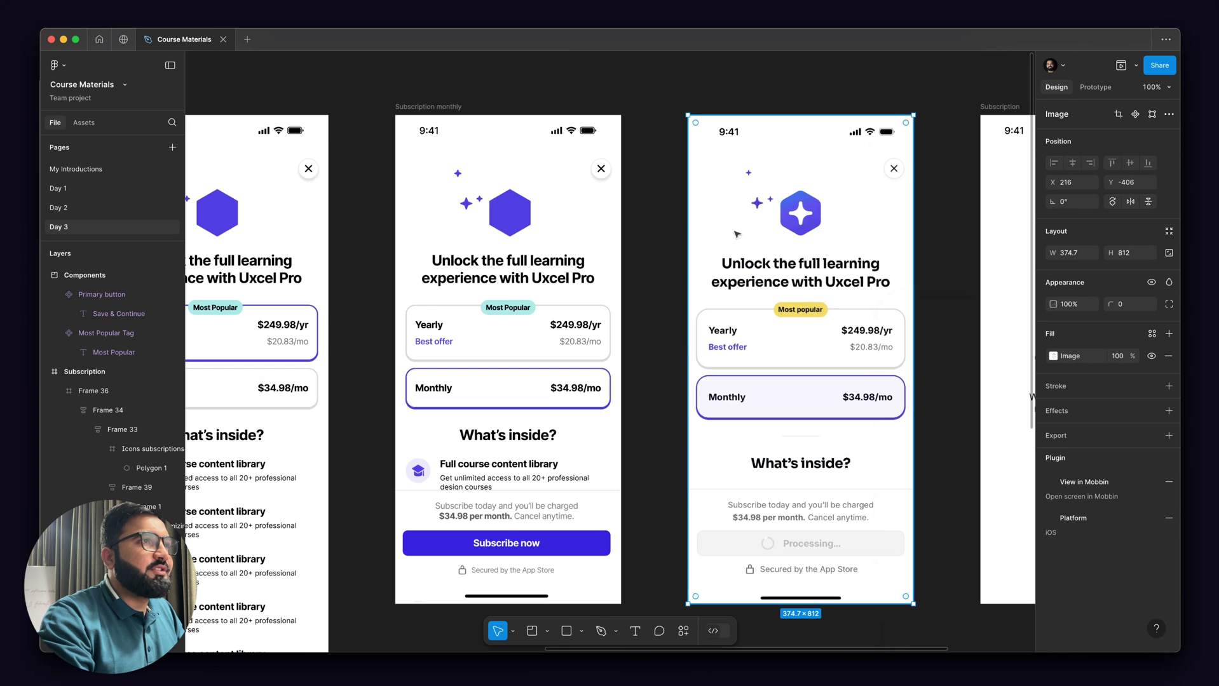
{"action": "scroll", "coordinate": [784, 296], "scroll_direction": "down", "scroll_amount": 2}
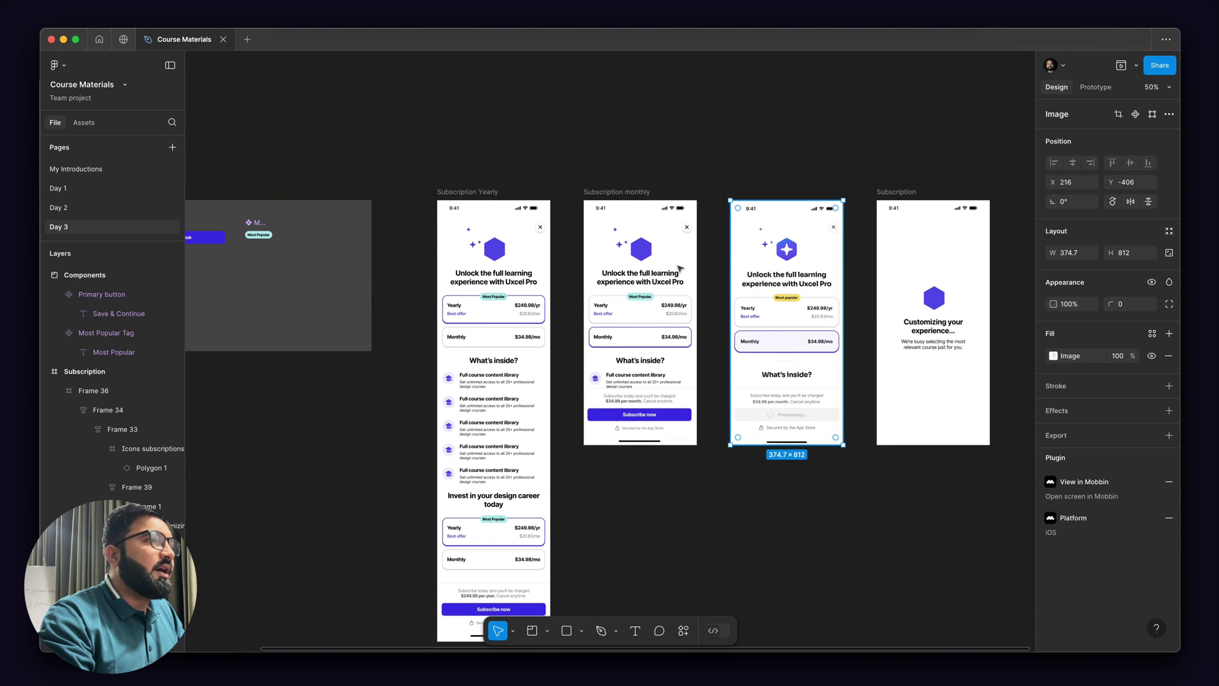
{"action": "scroll", "coordinate": [561, 258], "scroll_direction": "up", "scroll_amount": 2}
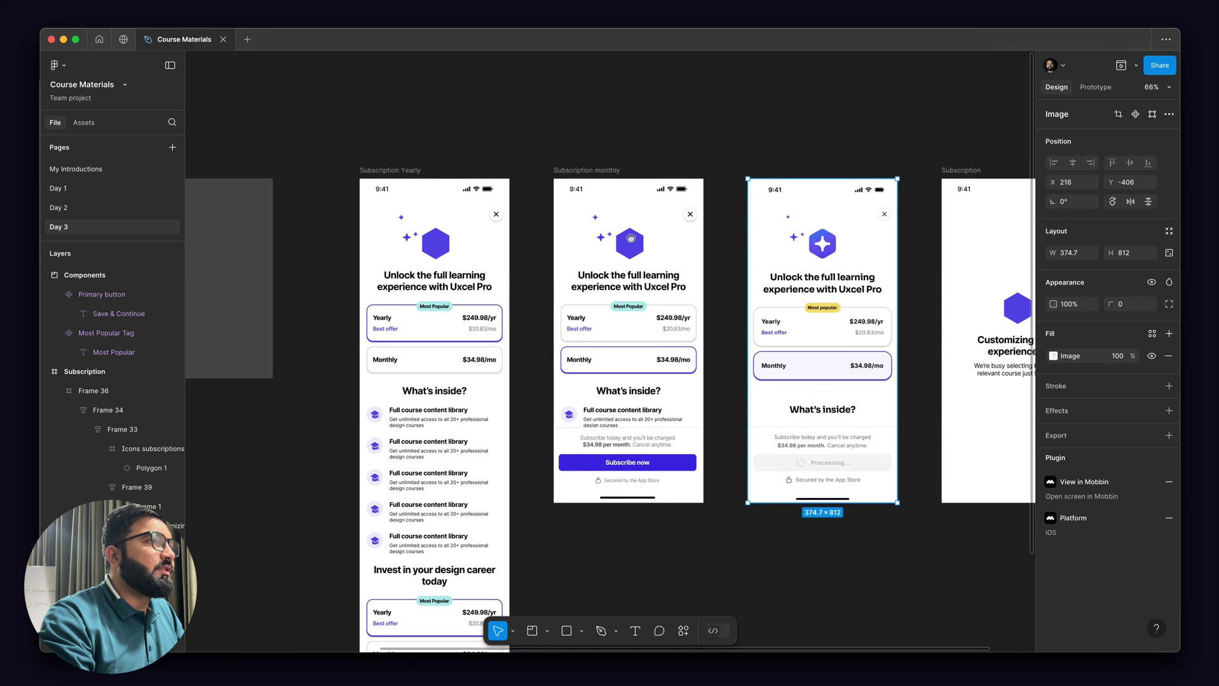
{"action": "scroll", "coordinate": [437, 137], "scroll_direction": "left", "scroll_amount": 3}
{"action": "scroll", "coordinate": [529, 150], "scroll_direction": "left", "scroll_amount": 2}
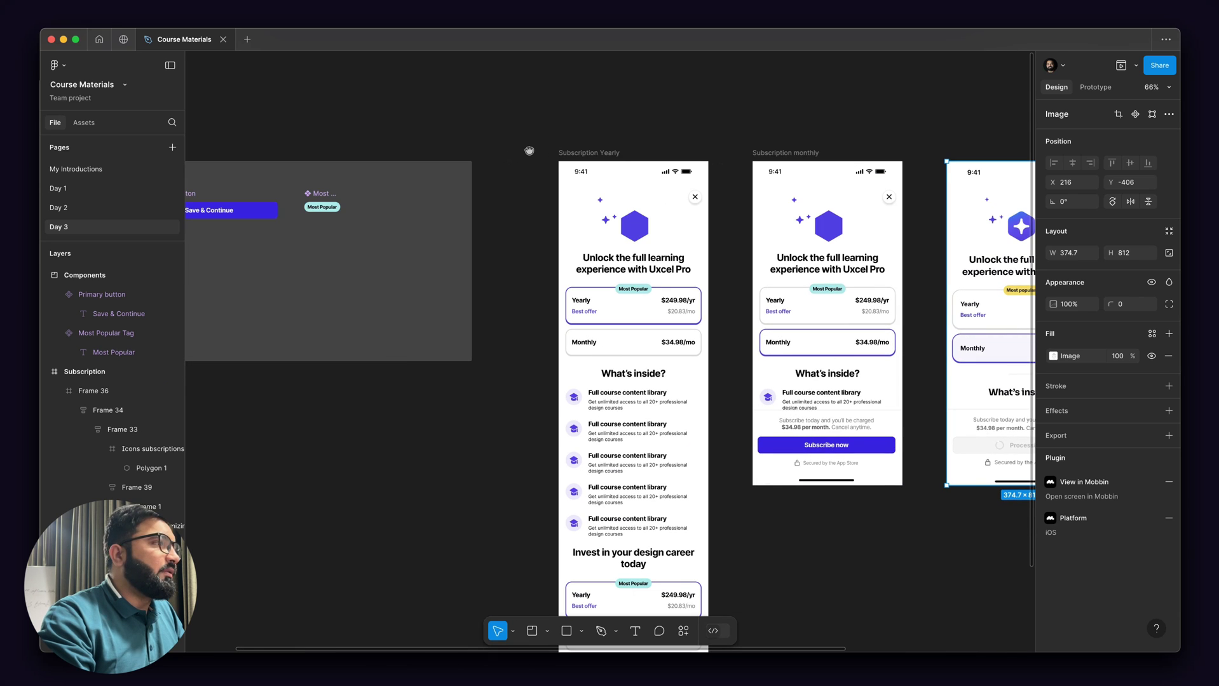
{"action": "scroll", "coordinate": [565, 166], "scroll_direction": "down", "scroll_amount": 2}
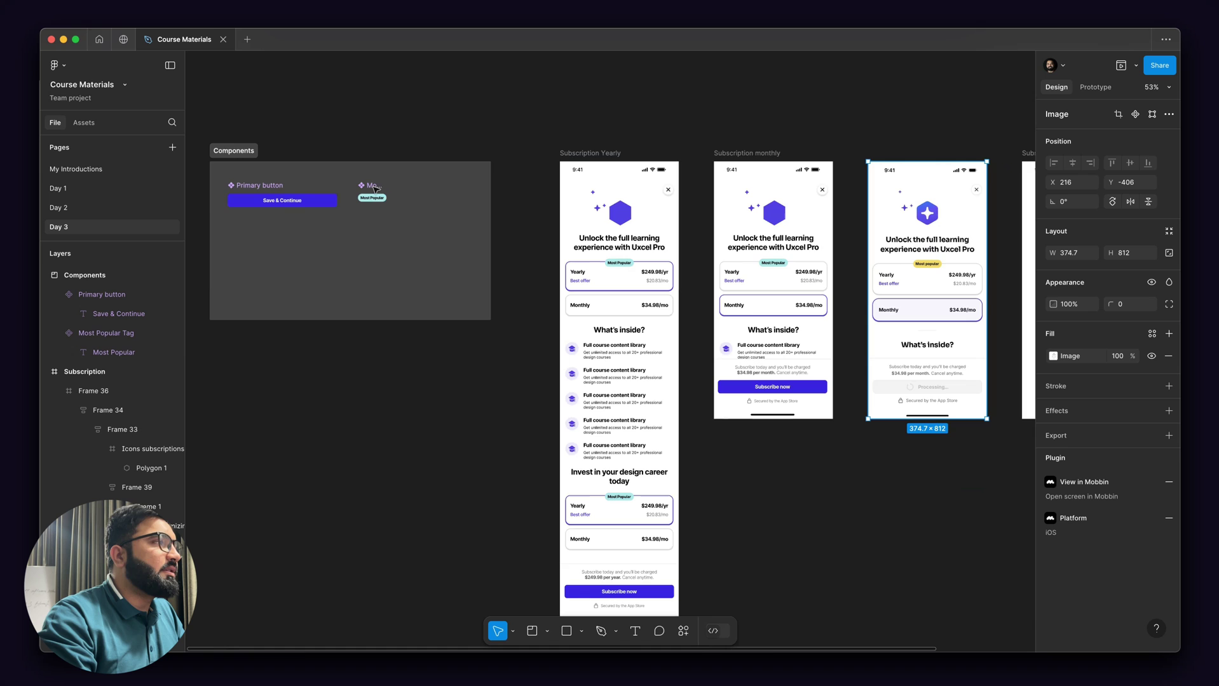
{"action": "scroll", "coordinate": [367, 198], "scroll_direction": "up", "scroll_amount": 5}
{"action": "scroll", "coordinate": [604, 321], "scroll_direction": "left", "scroll_amount": 2}
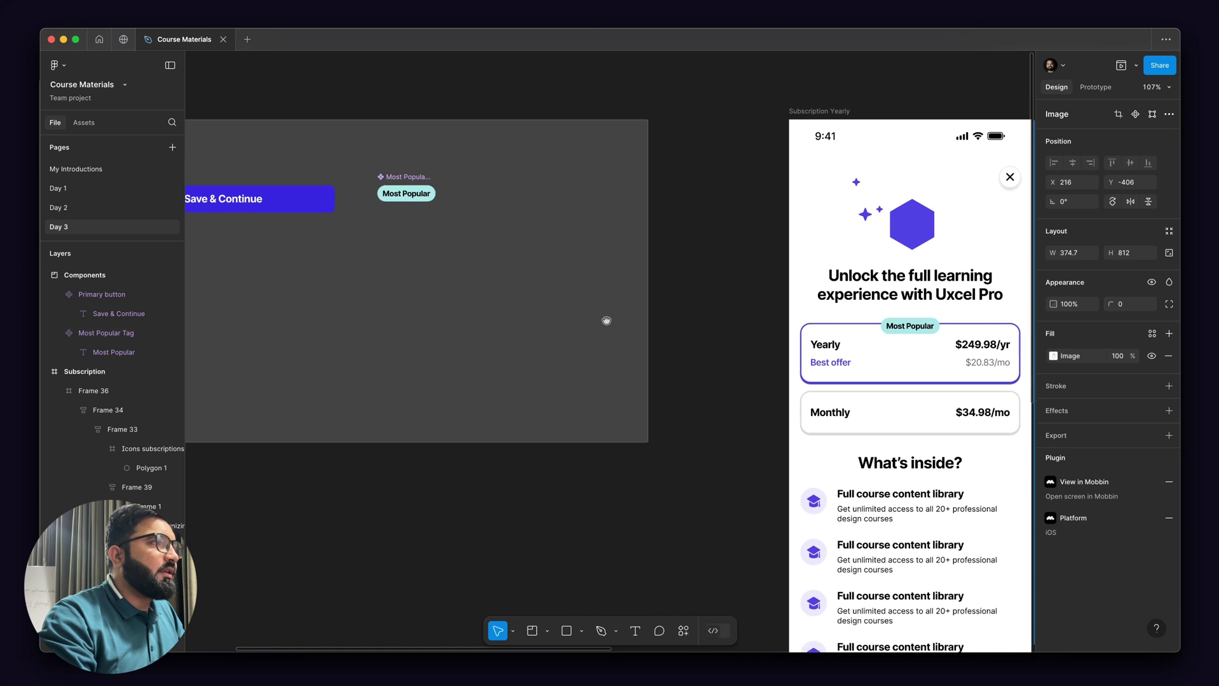